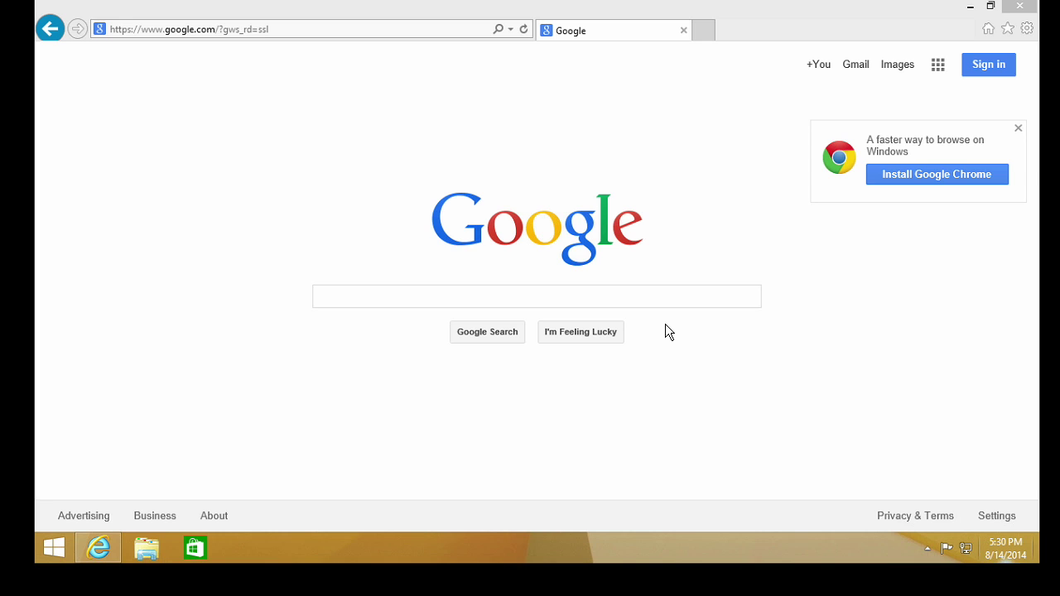
Search Google for 'stardock' in Internet Explorer
click(199, 27)
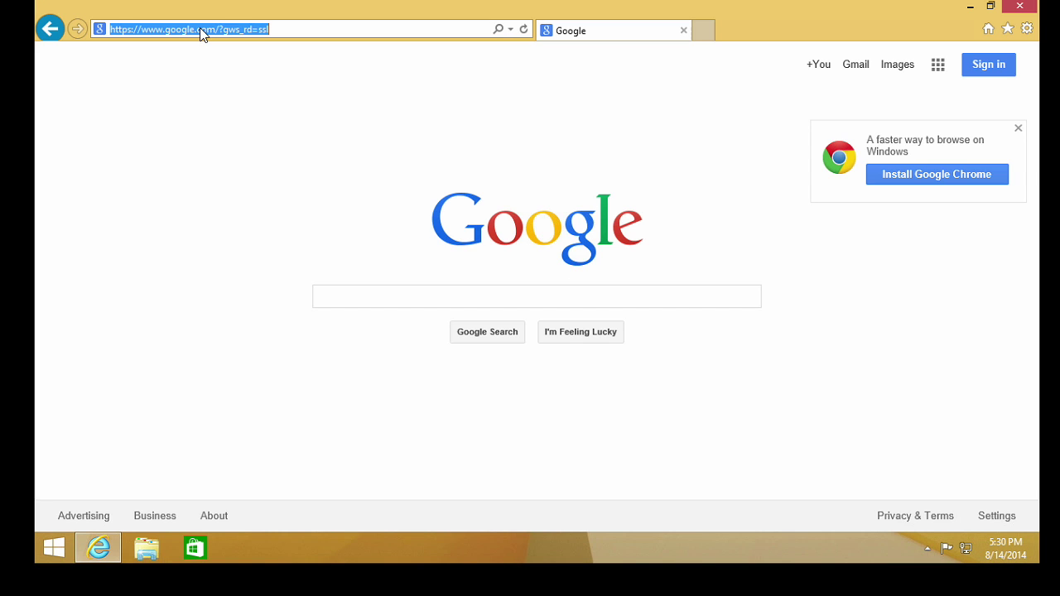
click(340, 297)
text(stardock)
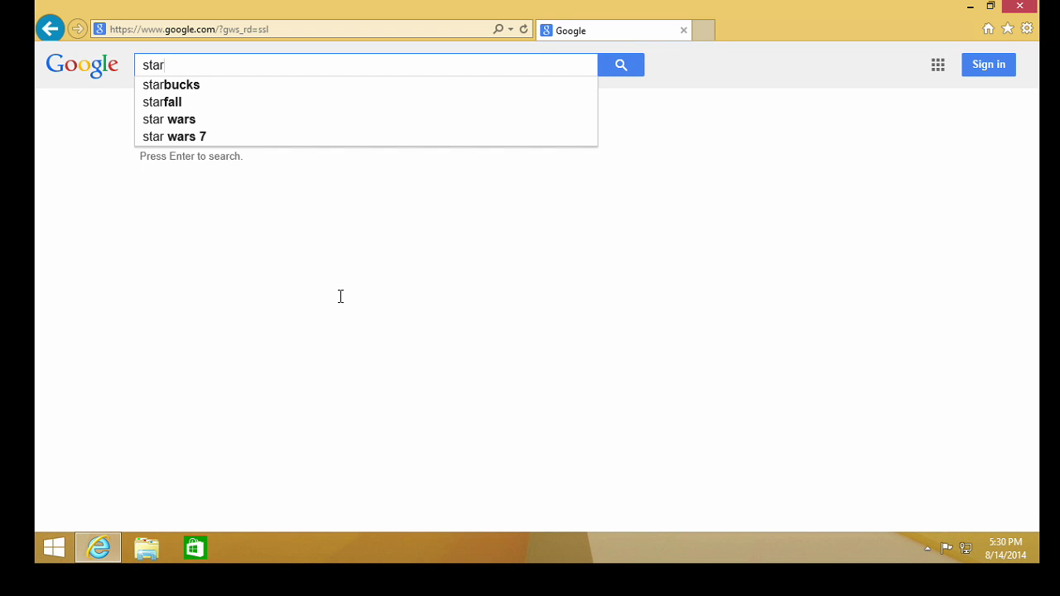
key(Return)
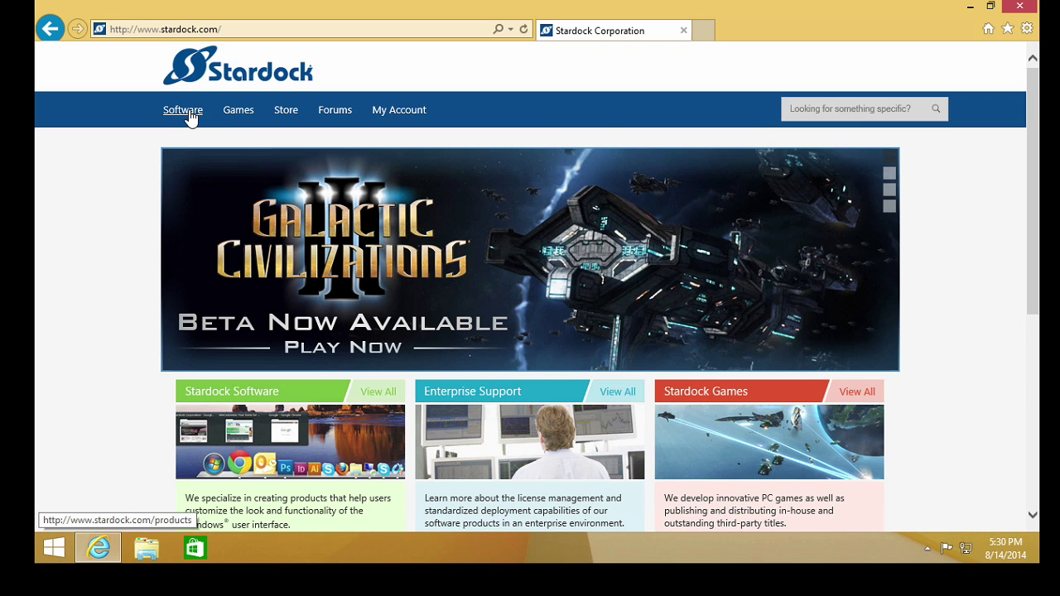
Go to Stardock's software section and open the Start8 product page from the carousel
click(190, 118)
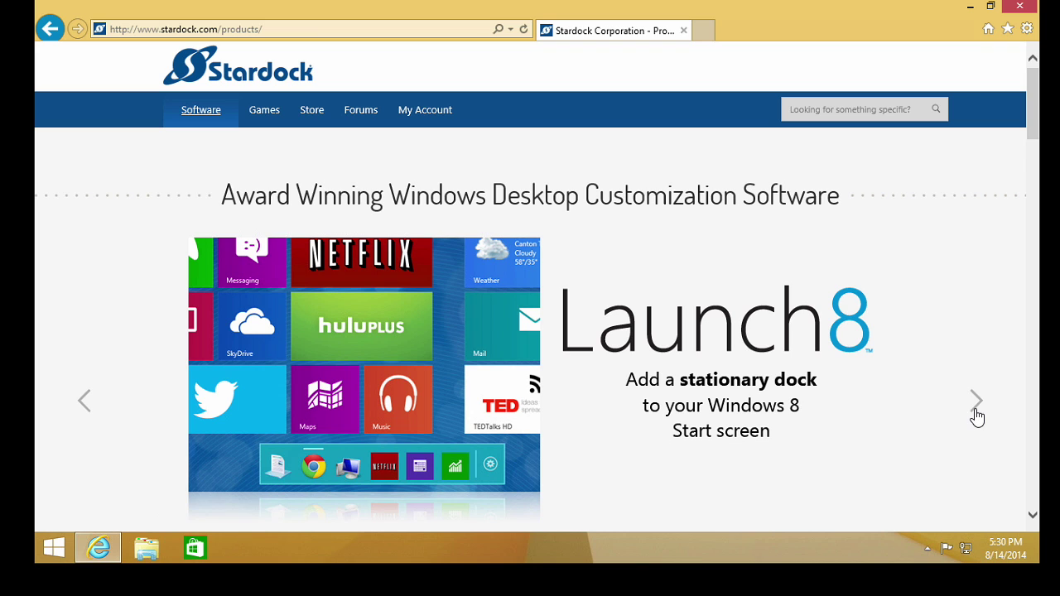
click(977, 406)
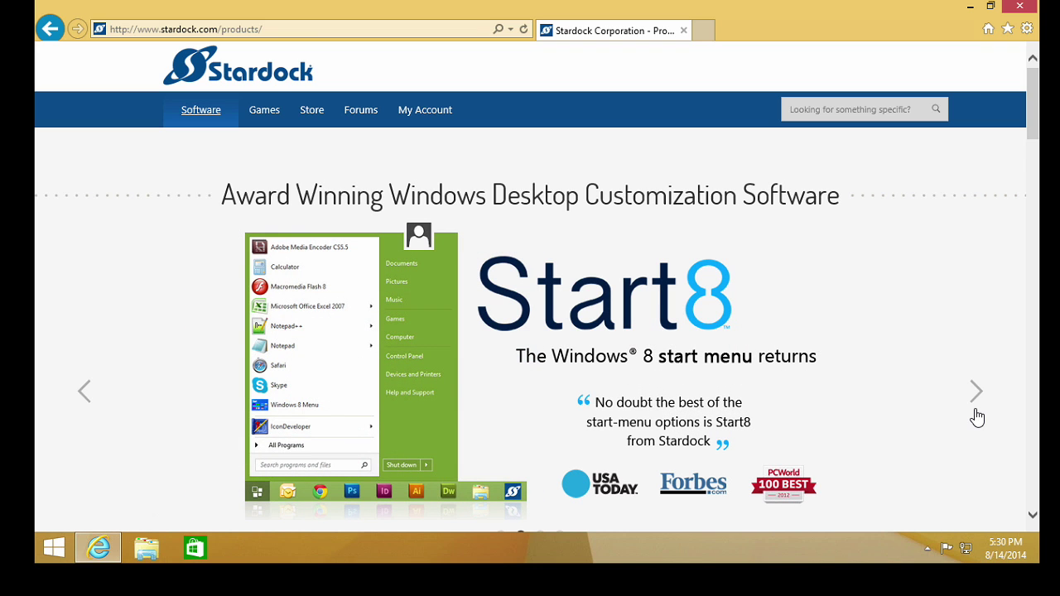
click(659, 339)
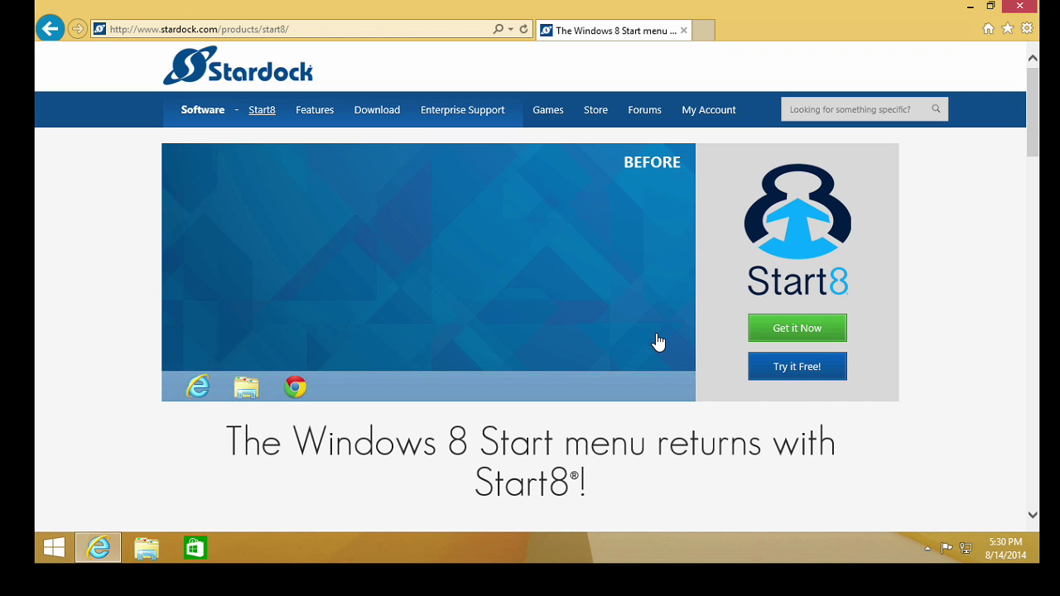
Download the free Start8 trial installer, Start8-cnet-setup.exe, from the Try it Free! download page
click(777, 373)
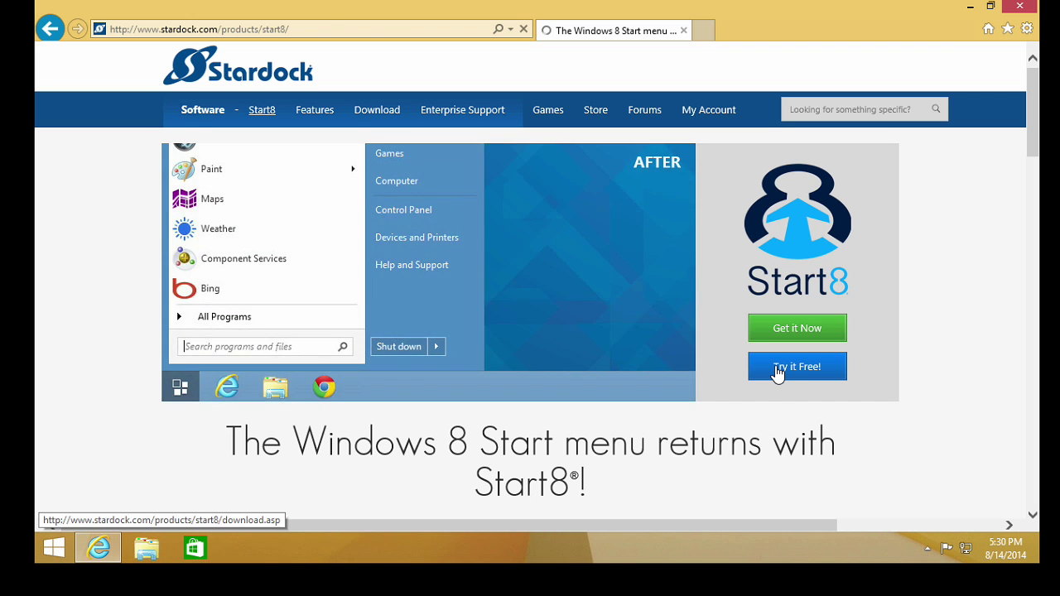
scroll(778, 373, down, 3)
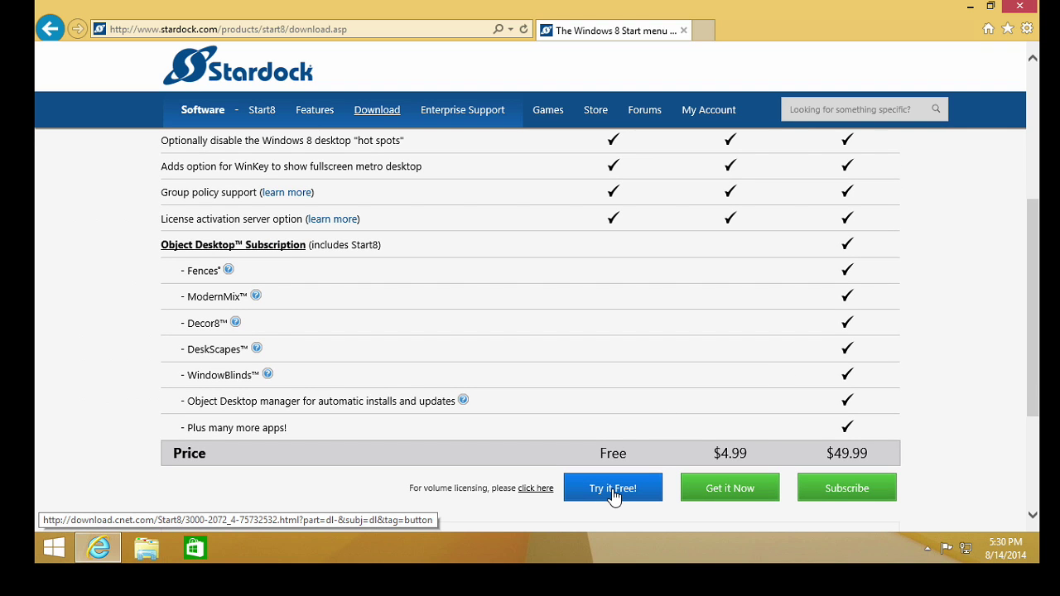
scroll(954, 424, up, 4)
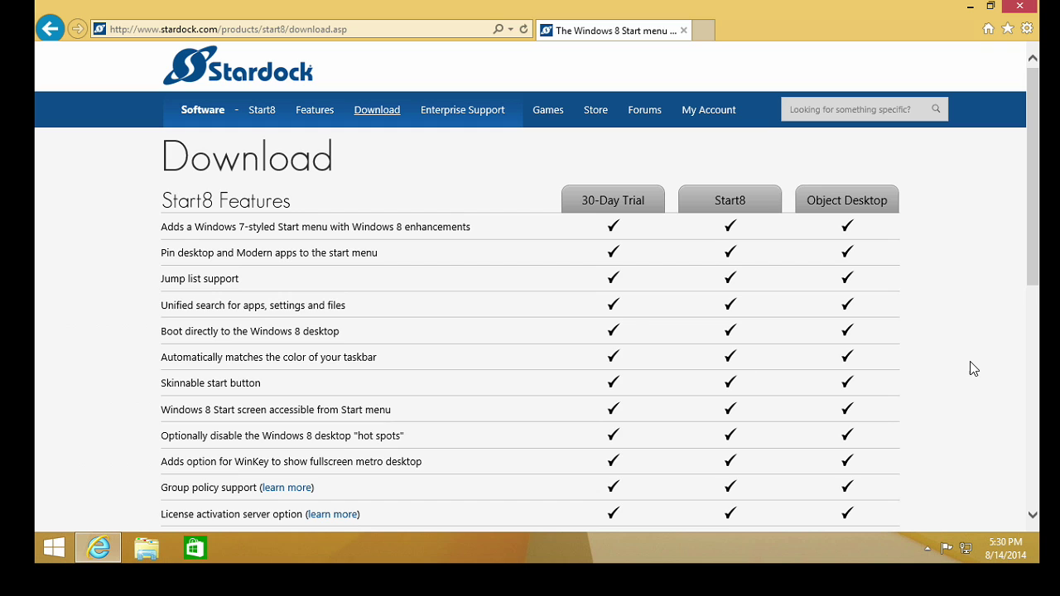
scroll(973, 367, down, 3)
scroll(945, 374, down, 1)
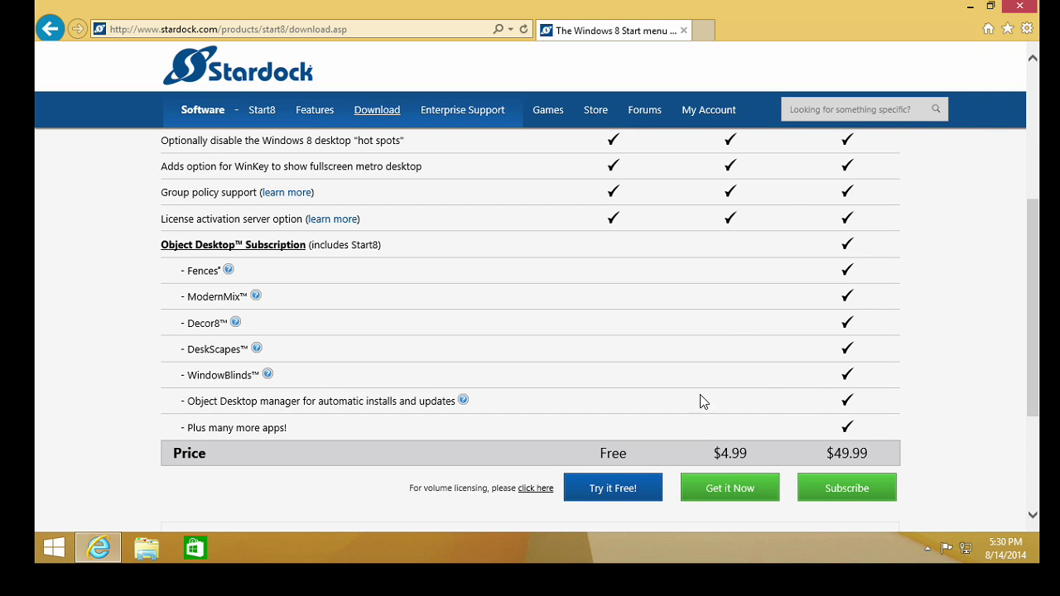
scroll(975, 334, up, 3)
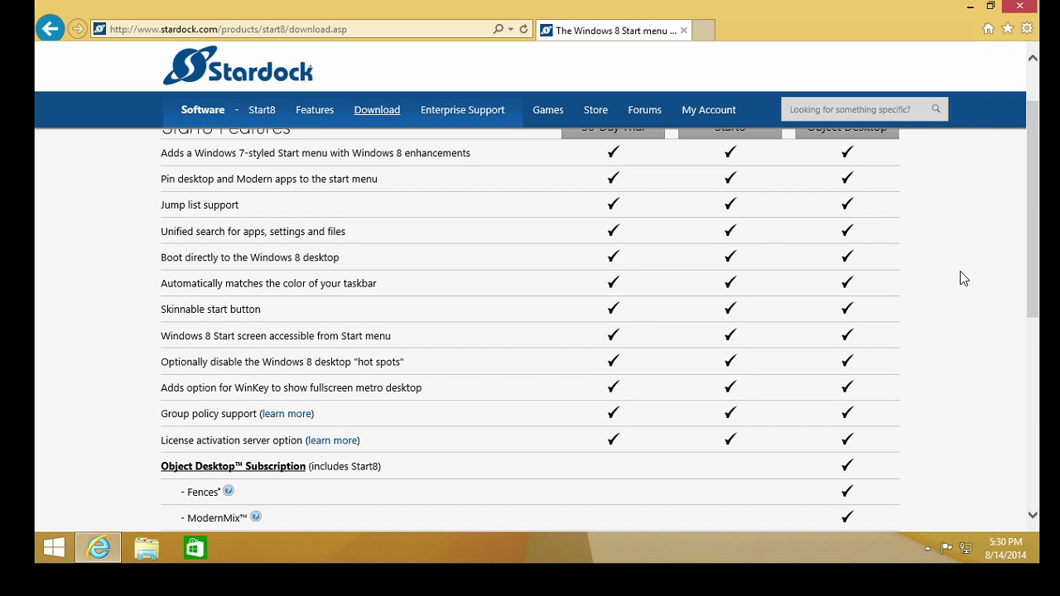
scroll(963, 278, up, 1)
scroll(944, 296, down, 5)
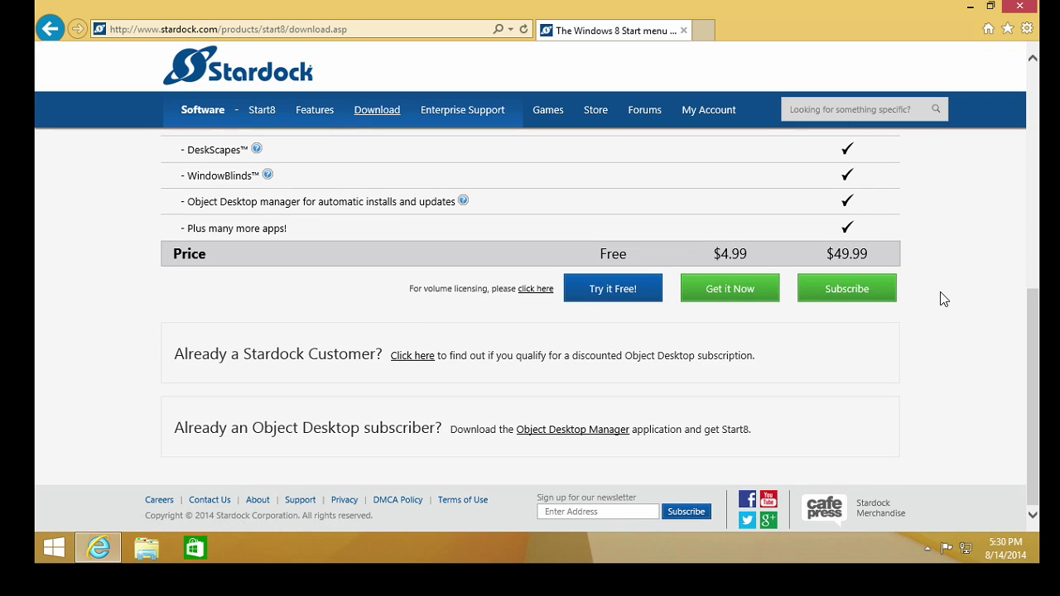
scroll(949, 319, up, 2)
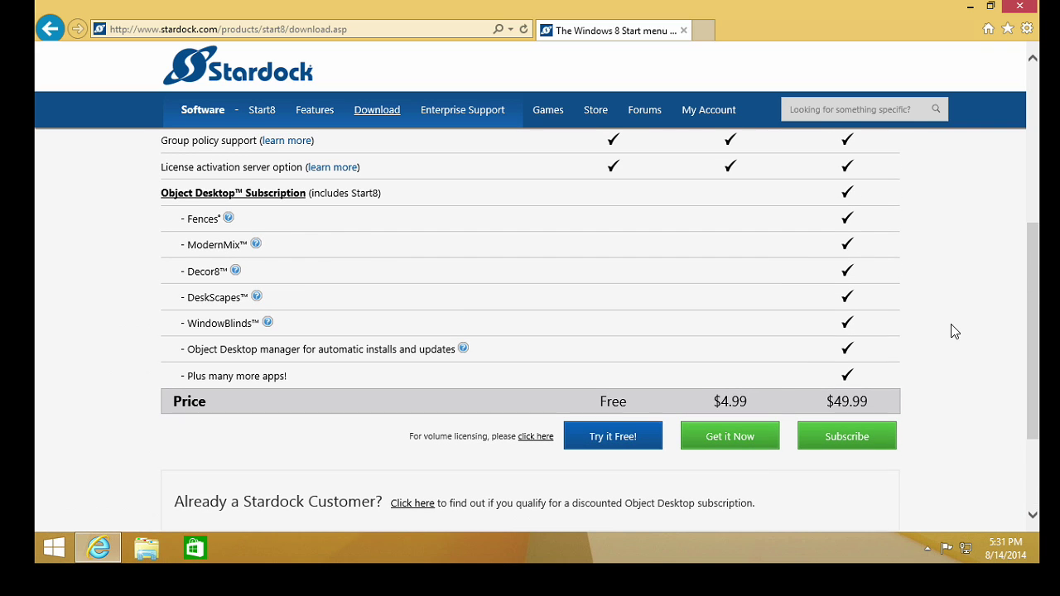
scroll(781, 330, up, 3)
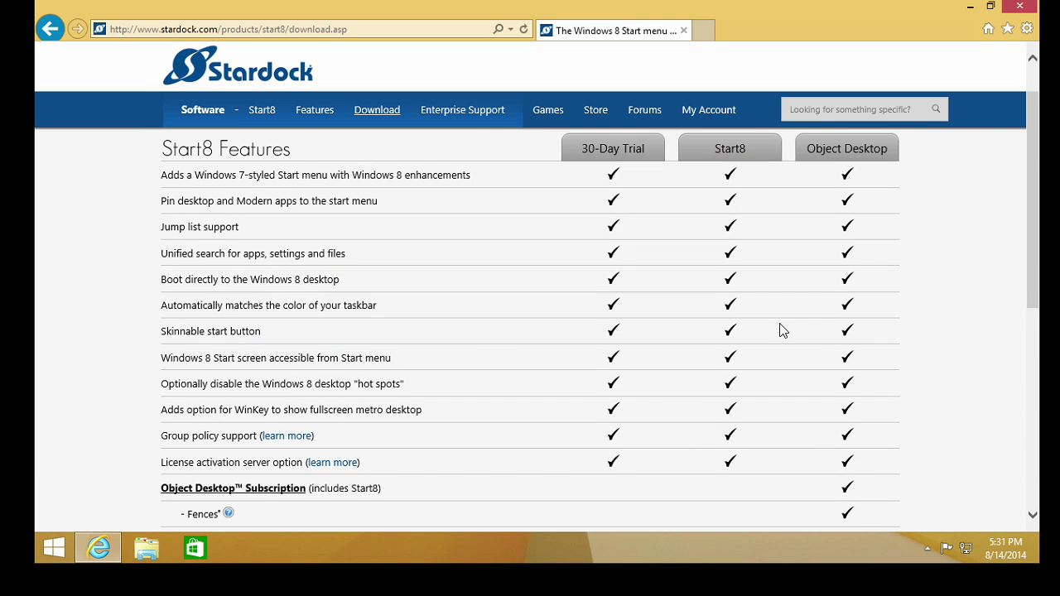
scroll(781, 330, down, 3)
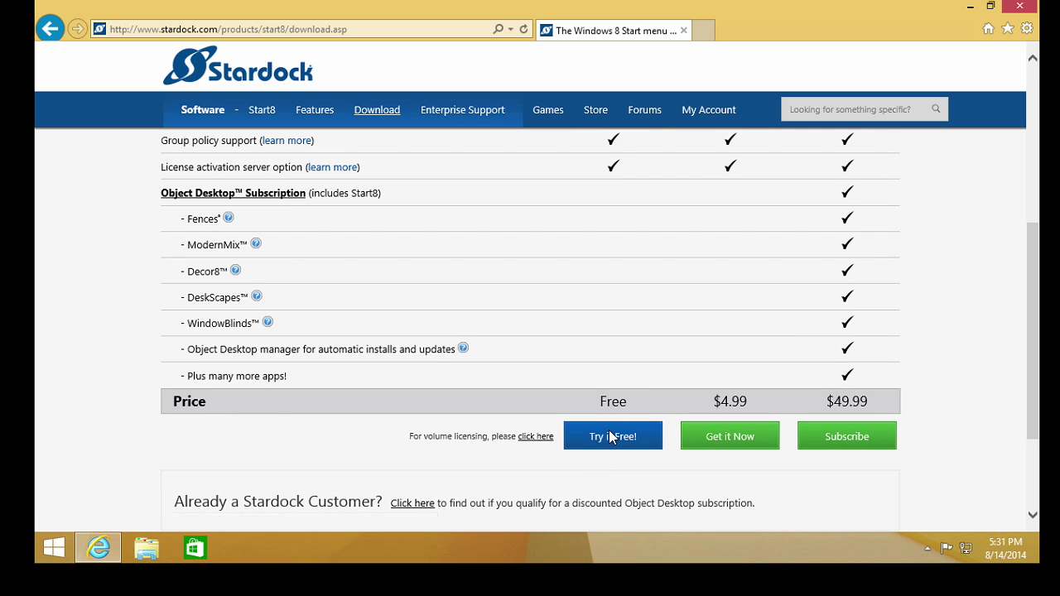
click(610, 439)
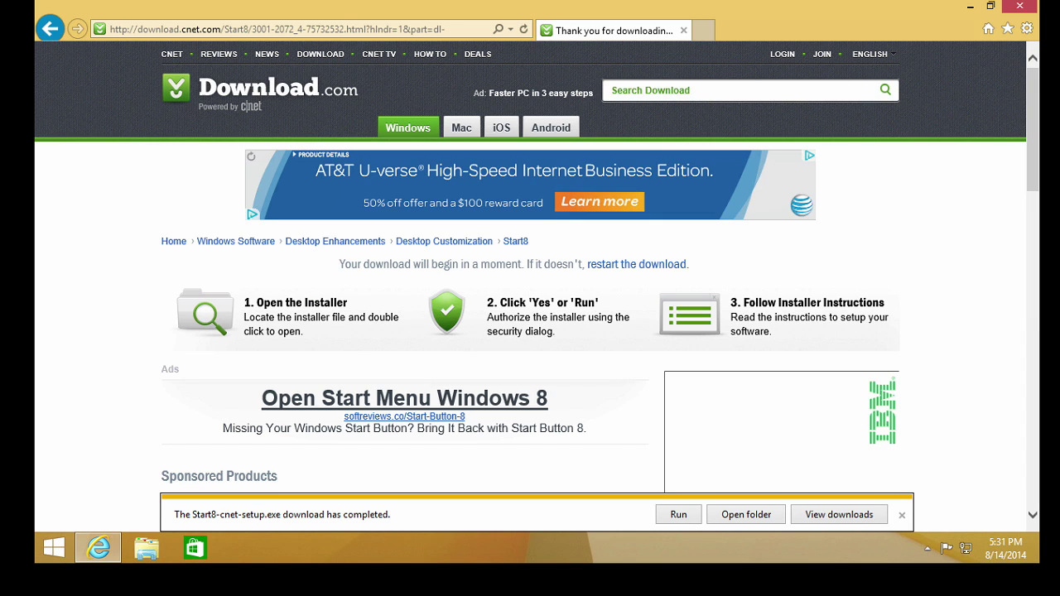
click(971, 7)
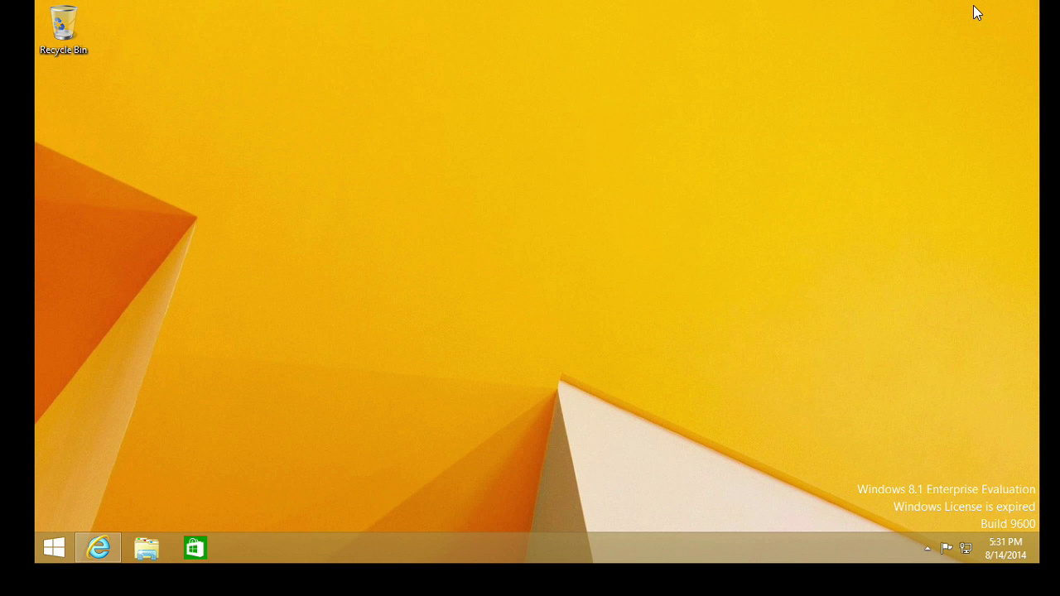
right_click(484, 555)
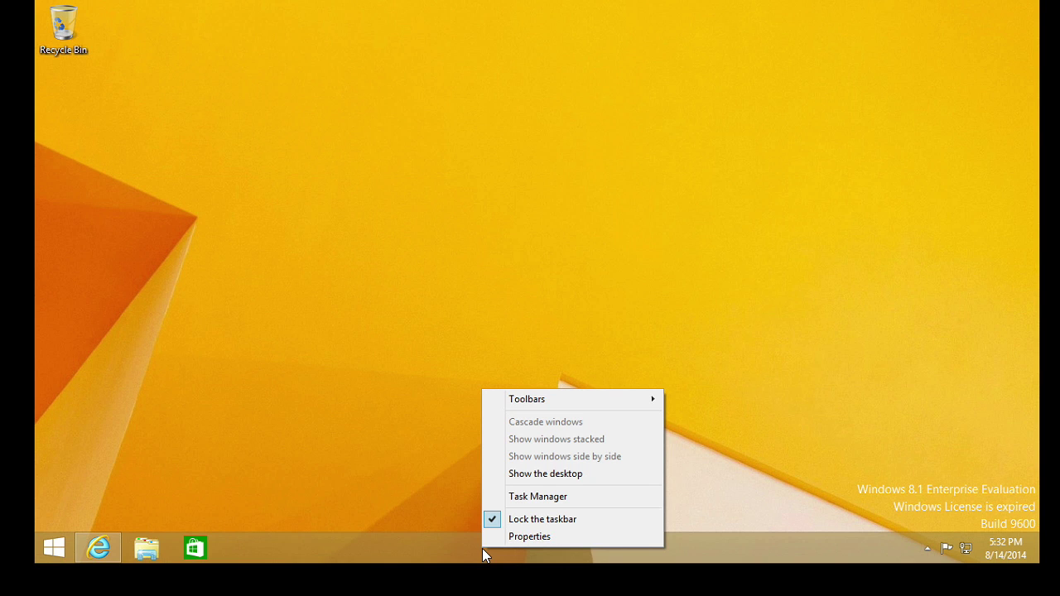
click(536, 537)
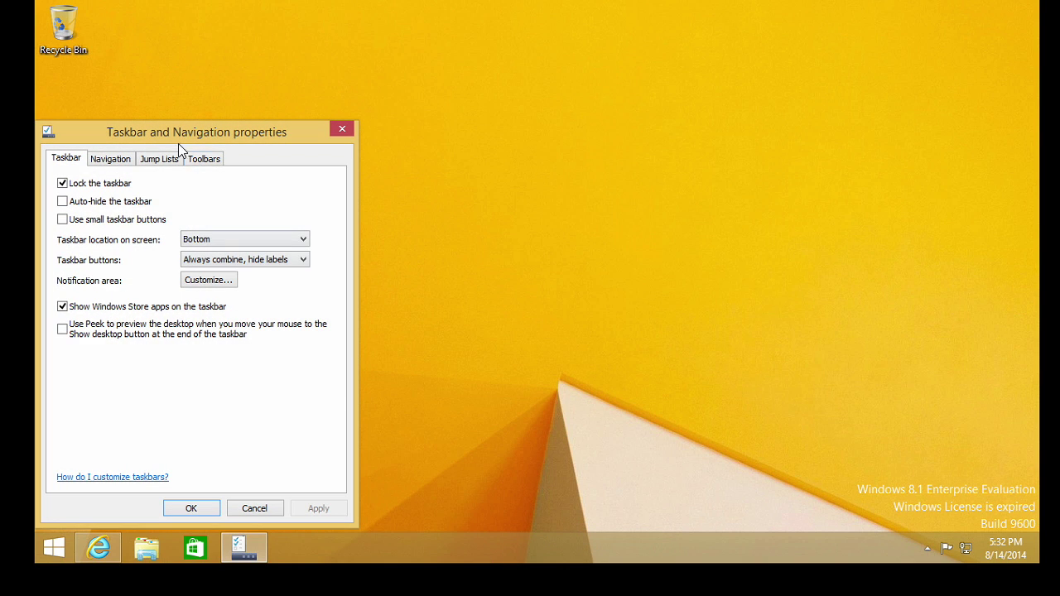
drag(173, 126, 407, 101)
click(345, 134)
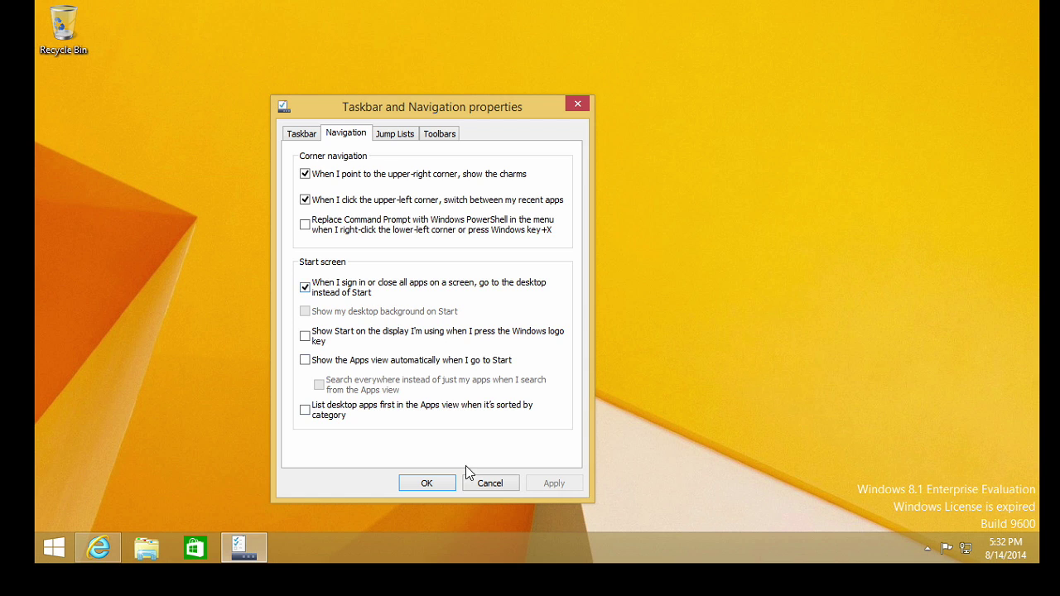
click(494, 483)
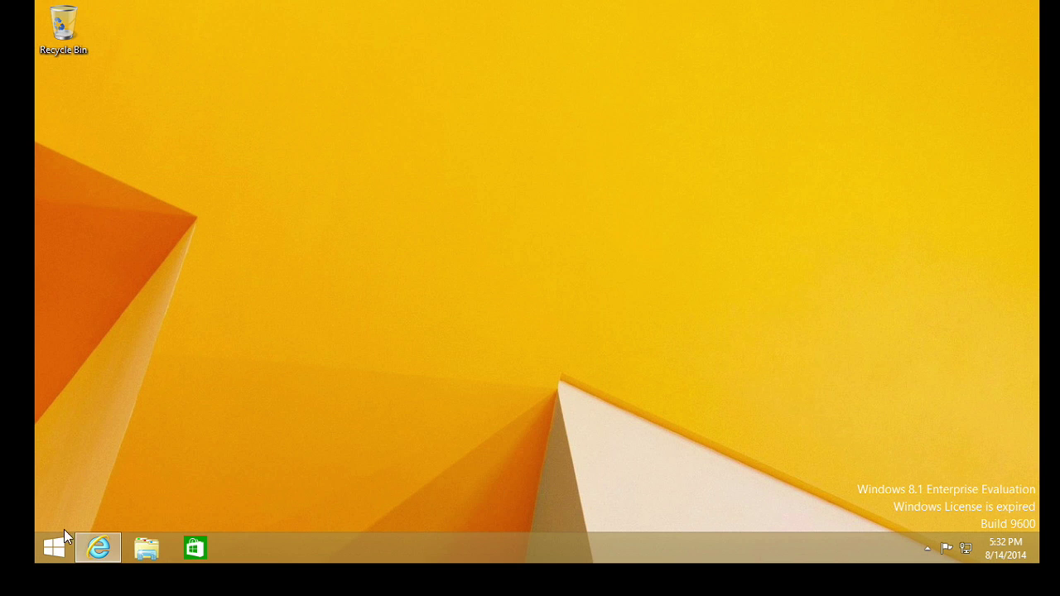
click(58, 544)
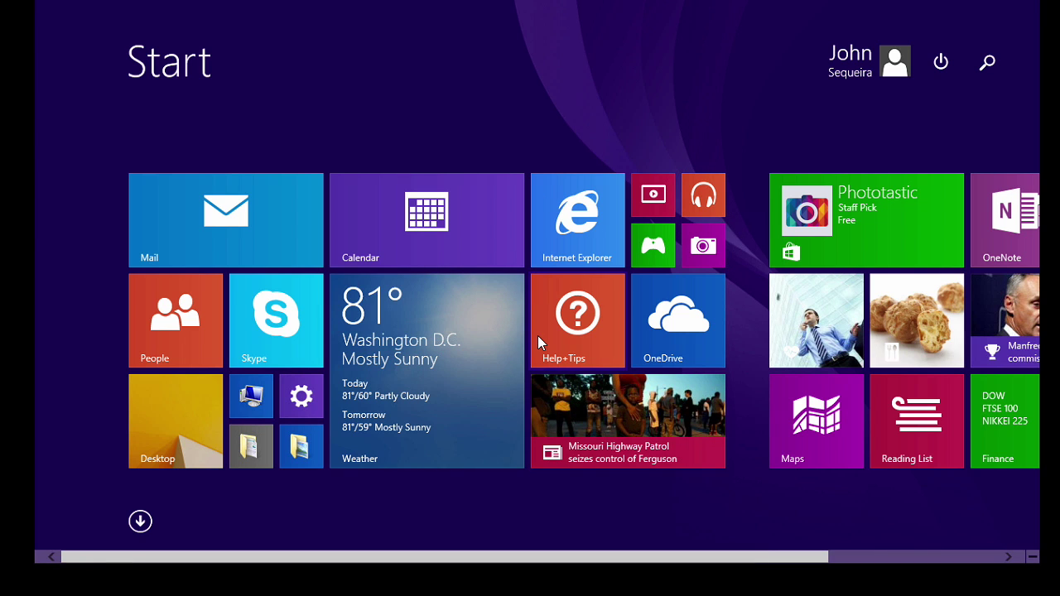
click(191, 409)
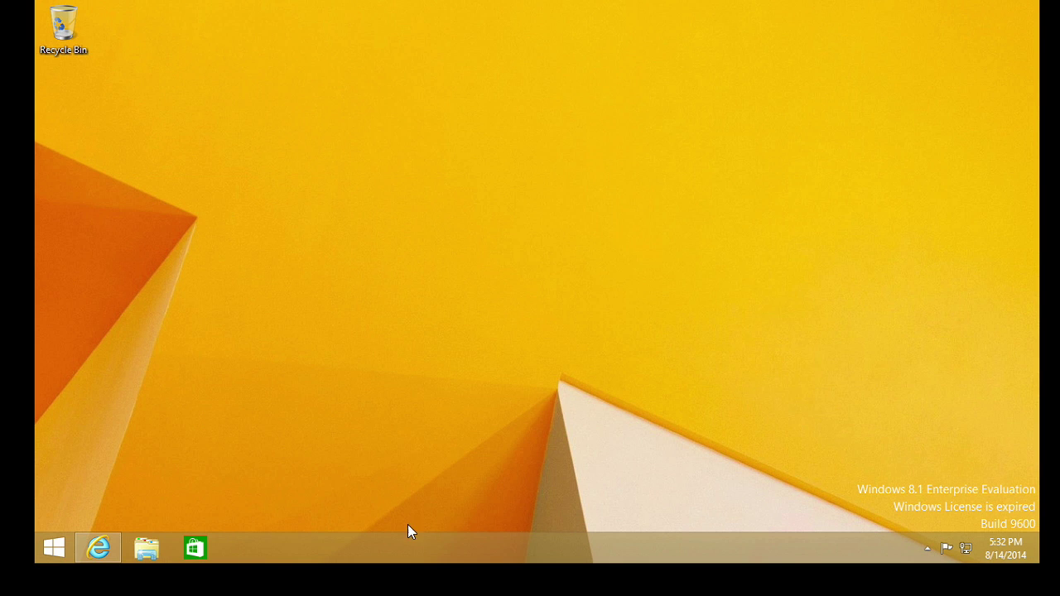
right_click(424, 538)
click(469, 527)
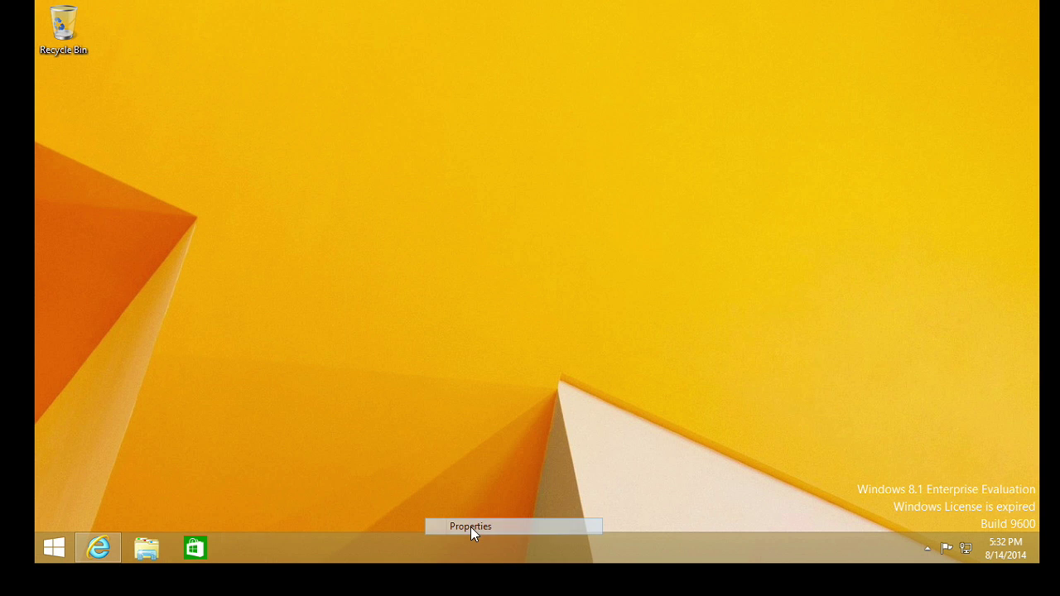
drag(235, 130, 491, 101)
click(404, 126)
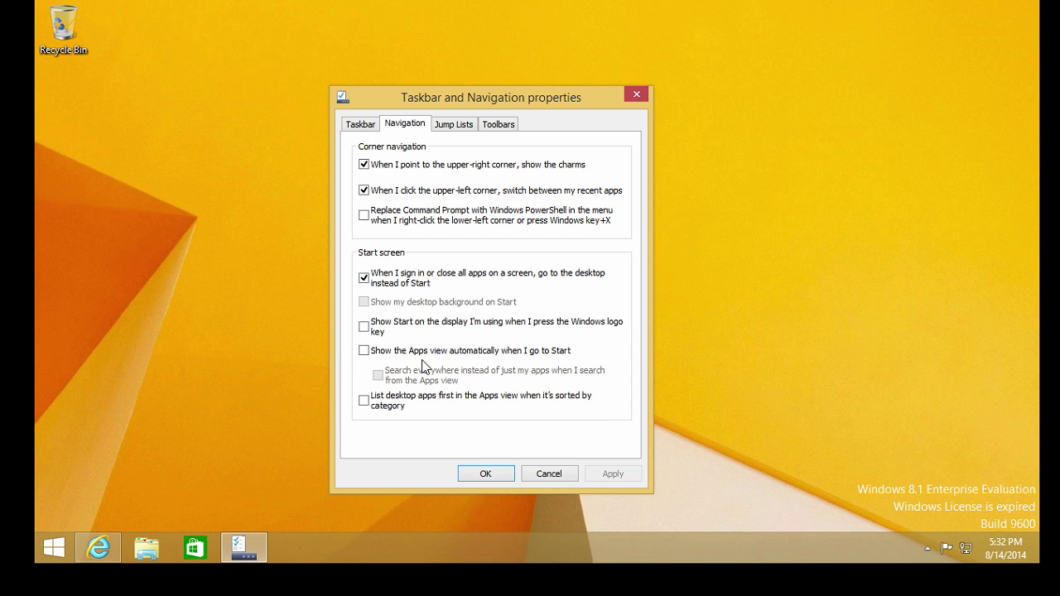
click(550, 474)
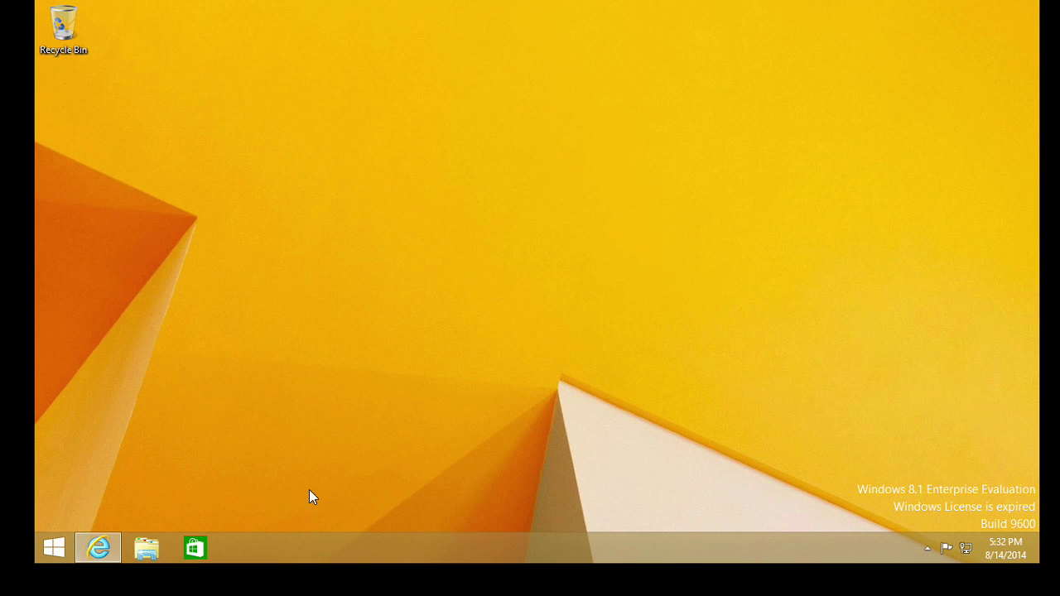
Run the downloaded Start8 installer from Internet Explorer, then minimize the browser
click(103, 547)
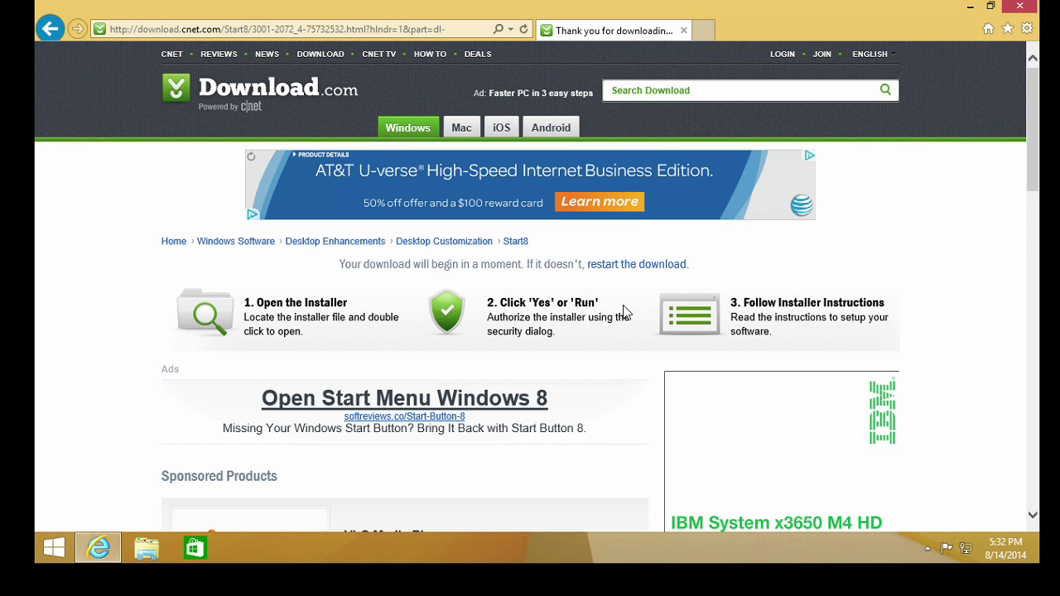
click(971, 8)
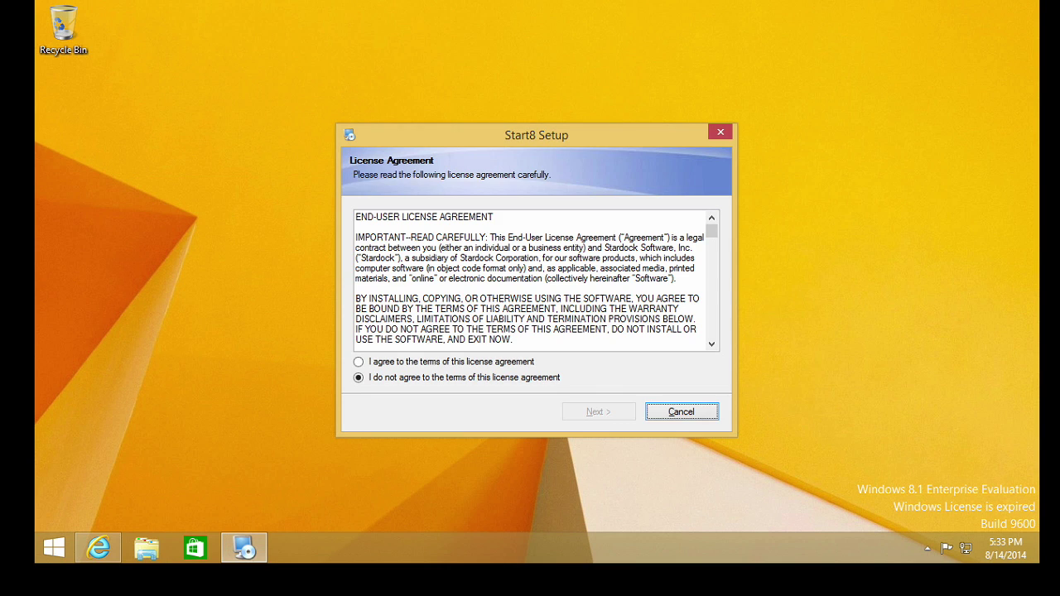
Agree to the Start8 license terms and continue to the ModernMix offer page
click(425, 364)
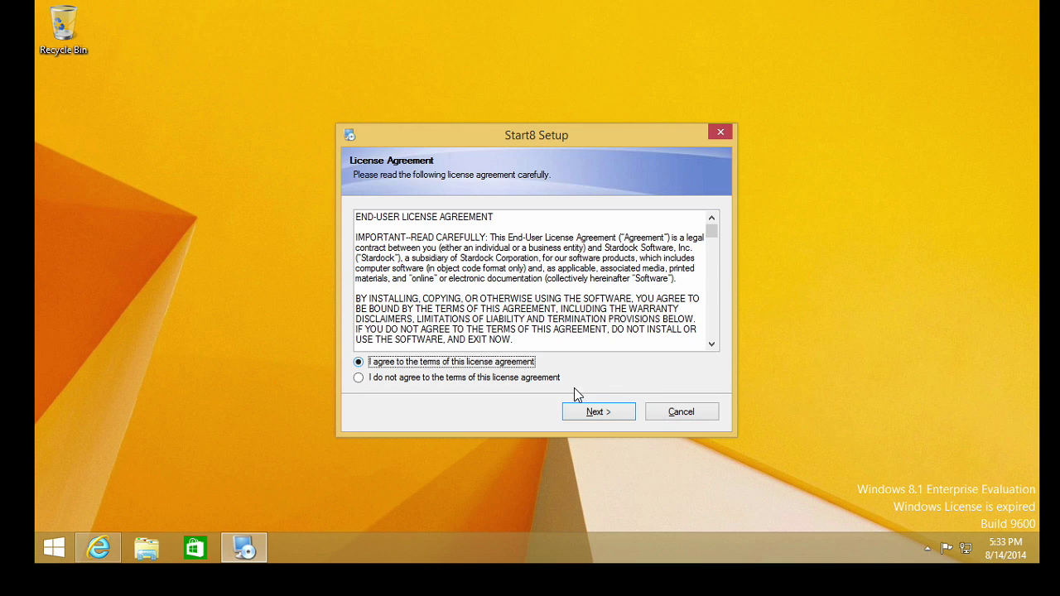
click(611, 414)
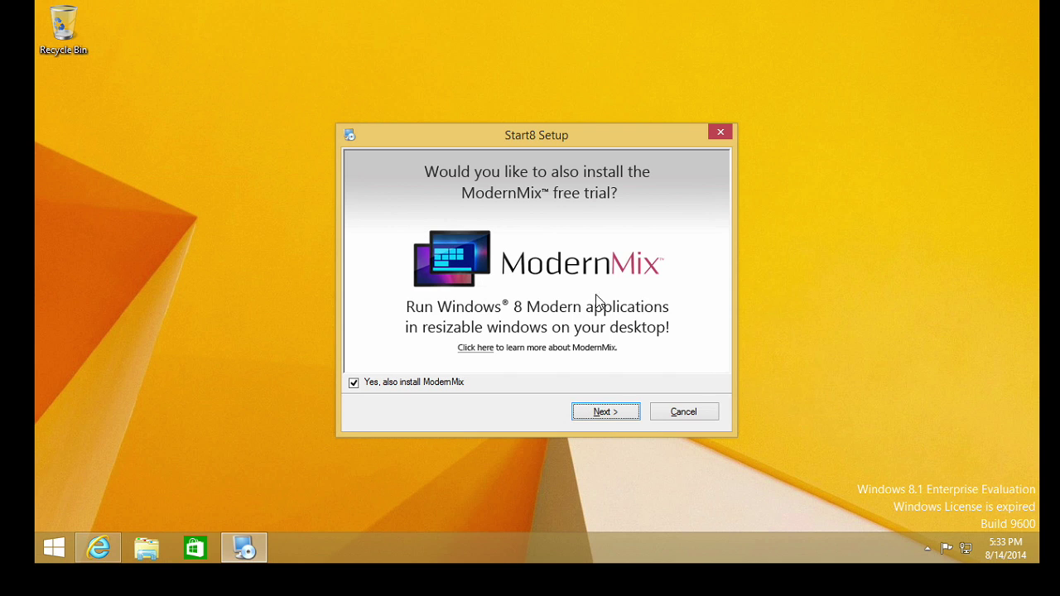
Untick 'Yes, also install ModernMix' and install Start8 to the default folder
click(436, 385)
click(614, 422)
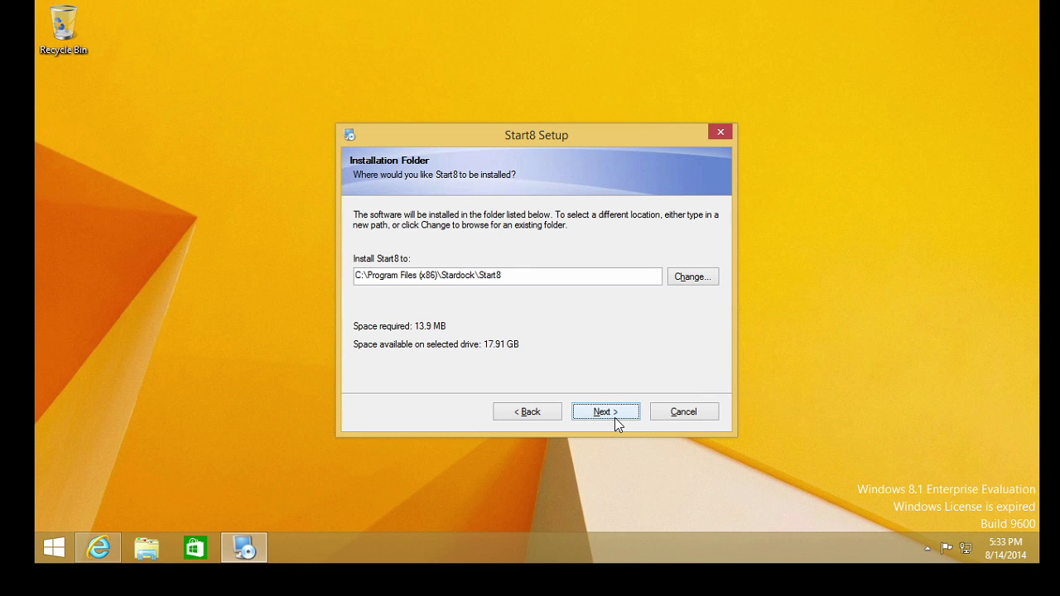
click(615, 419)
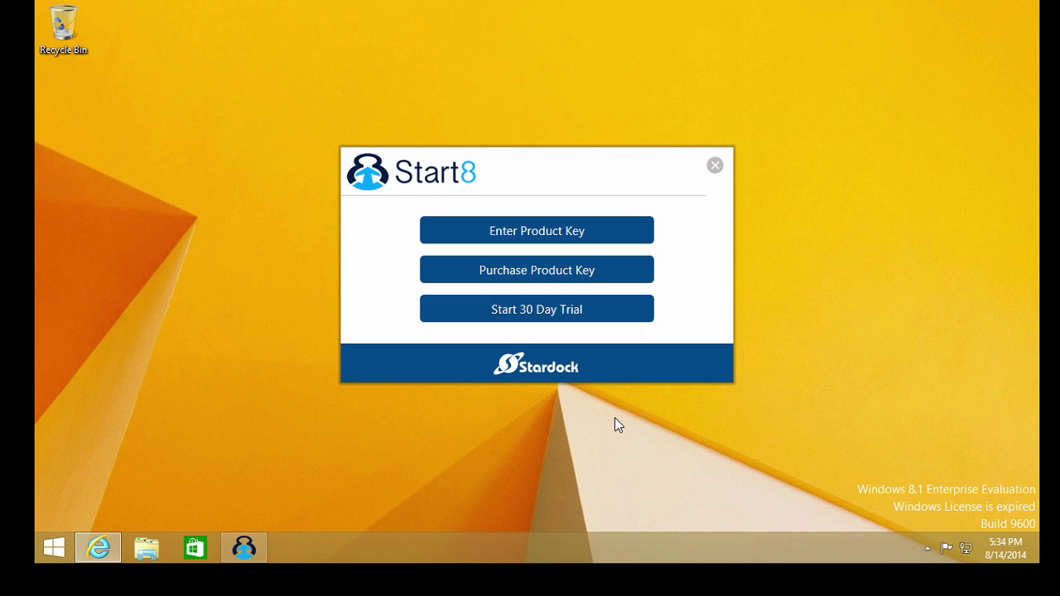
Start the 30-day trial with the user's e-mail address, verify it, and finish activation
click(583, 321)
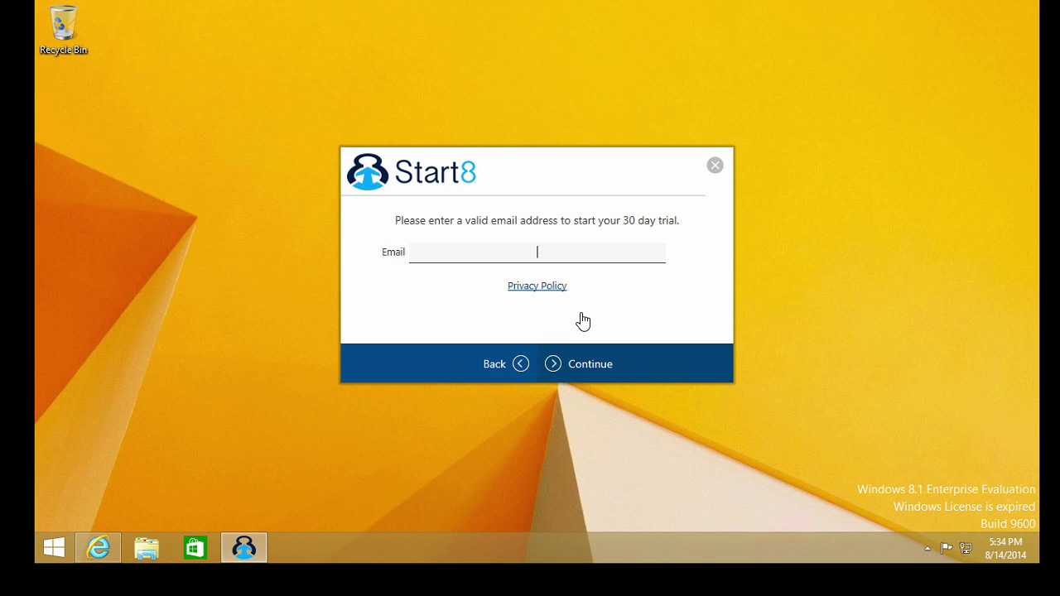
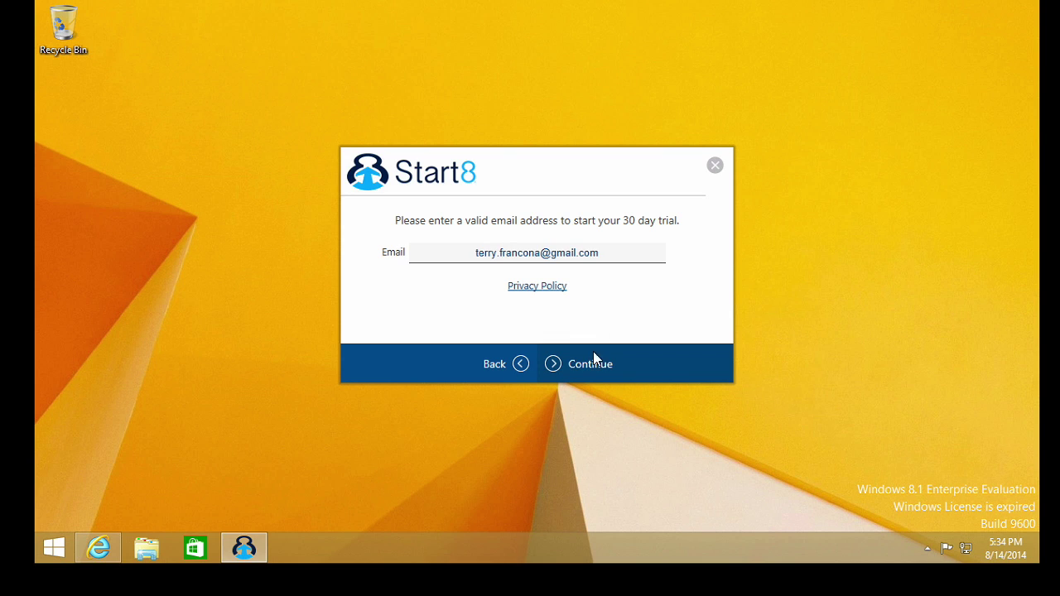
click(590, 369)
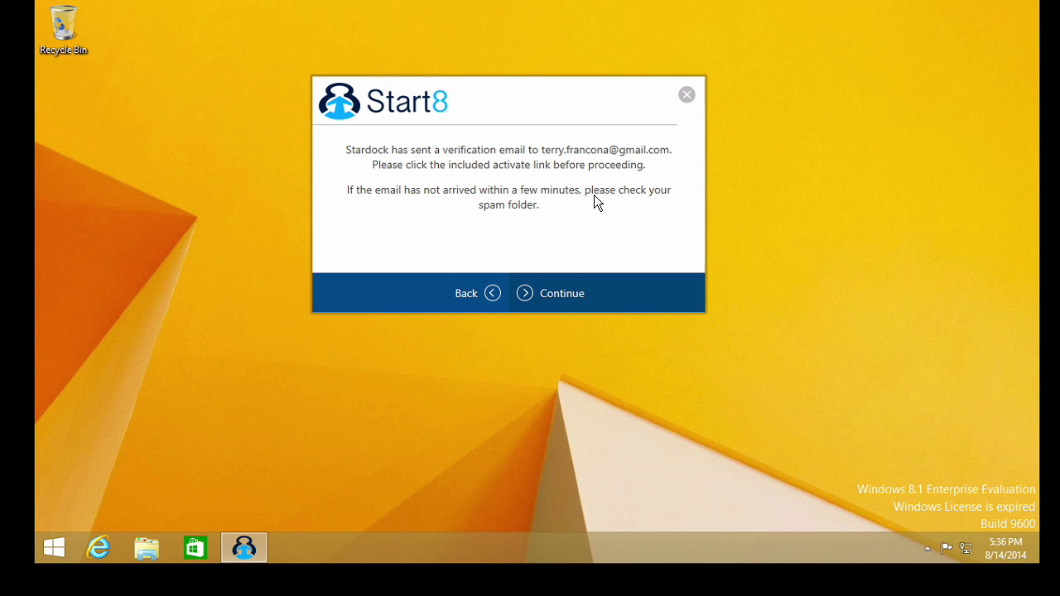
click(559, 295)
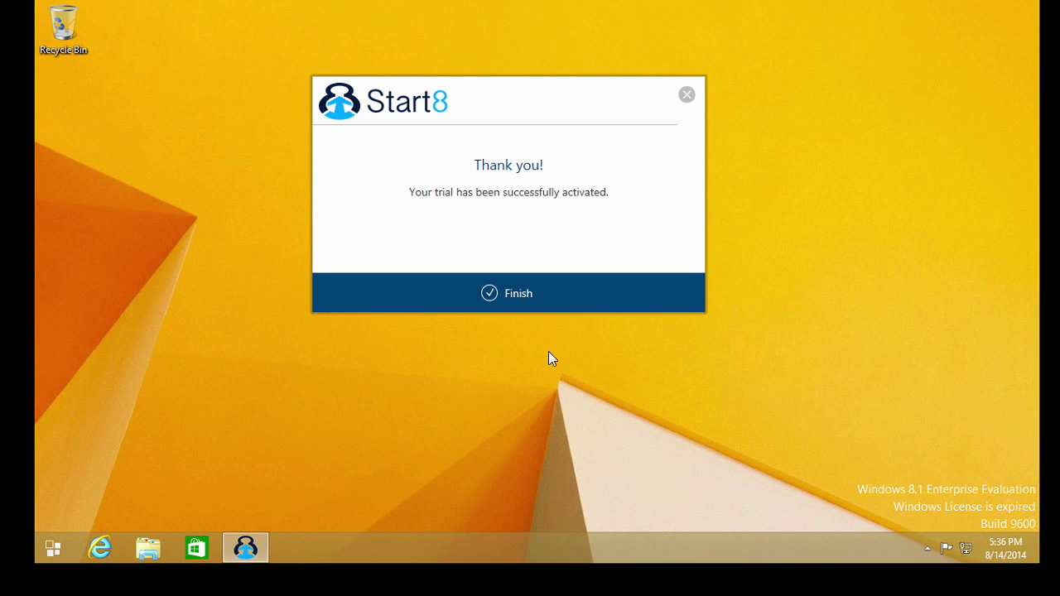
click(510, 302)
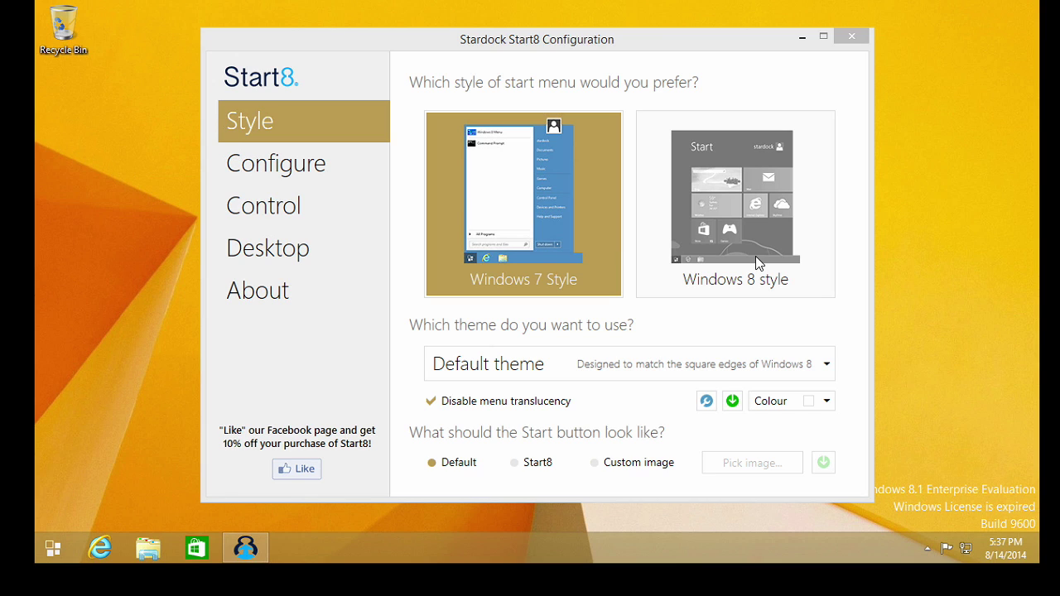
Keep Windows 7 Style with the Default theme and unchanged colour, then view the Configure page
click(530, 238)
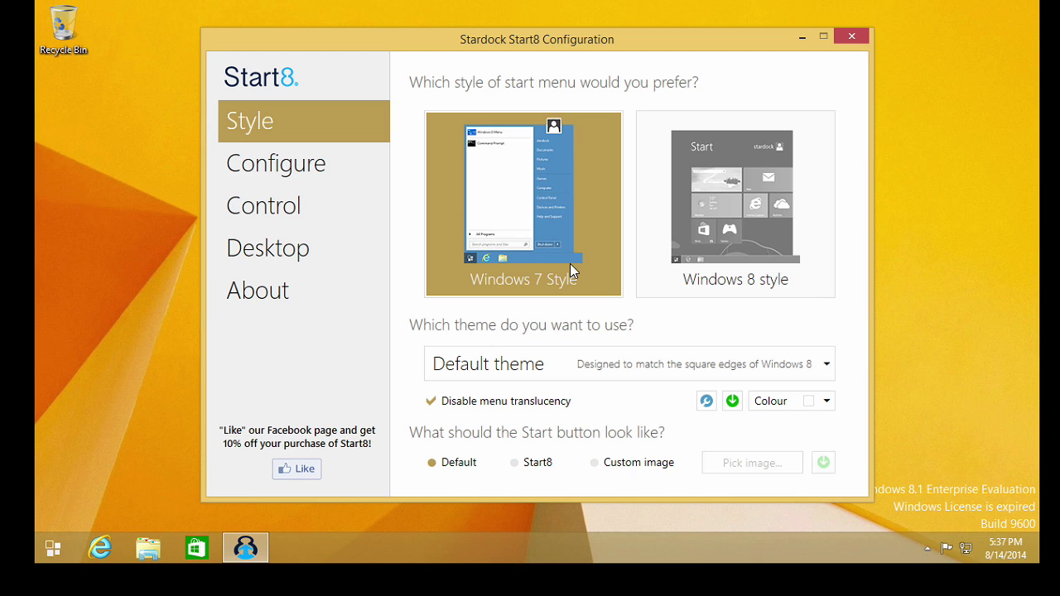
click(826, 367)
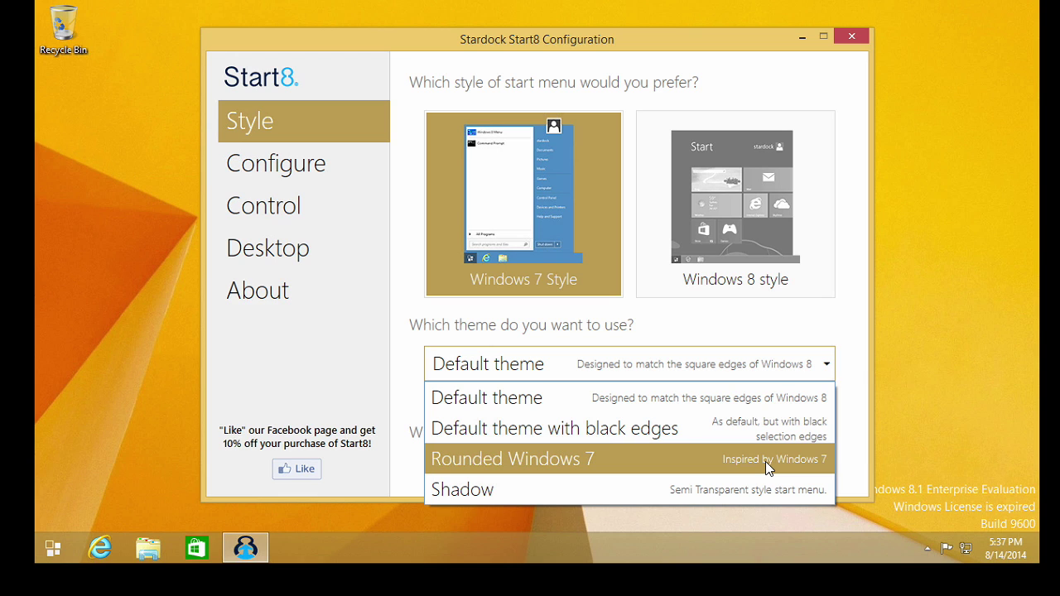
click(754, 405)
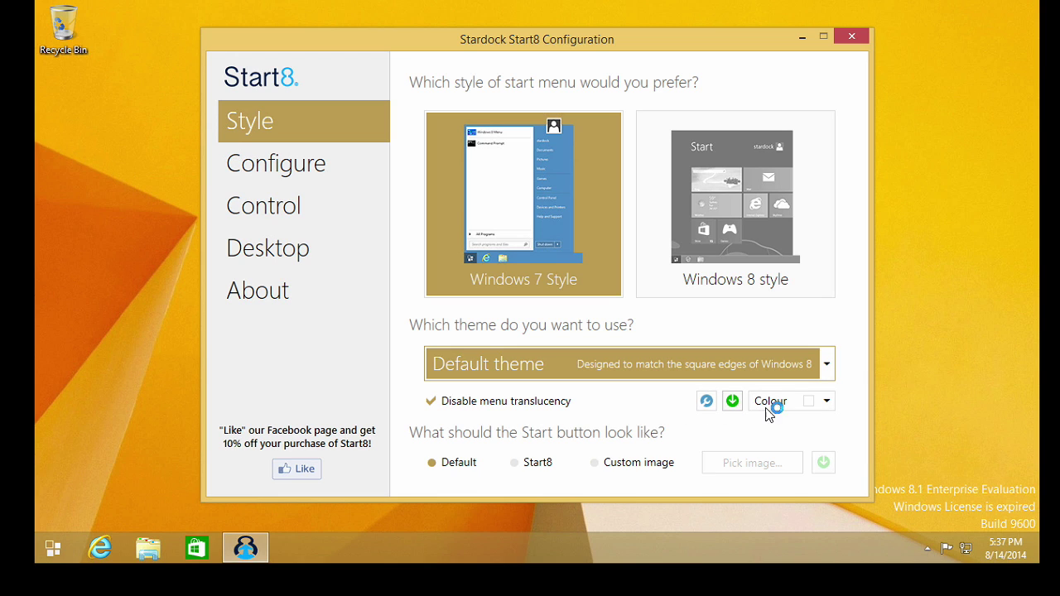
click(821, 401)
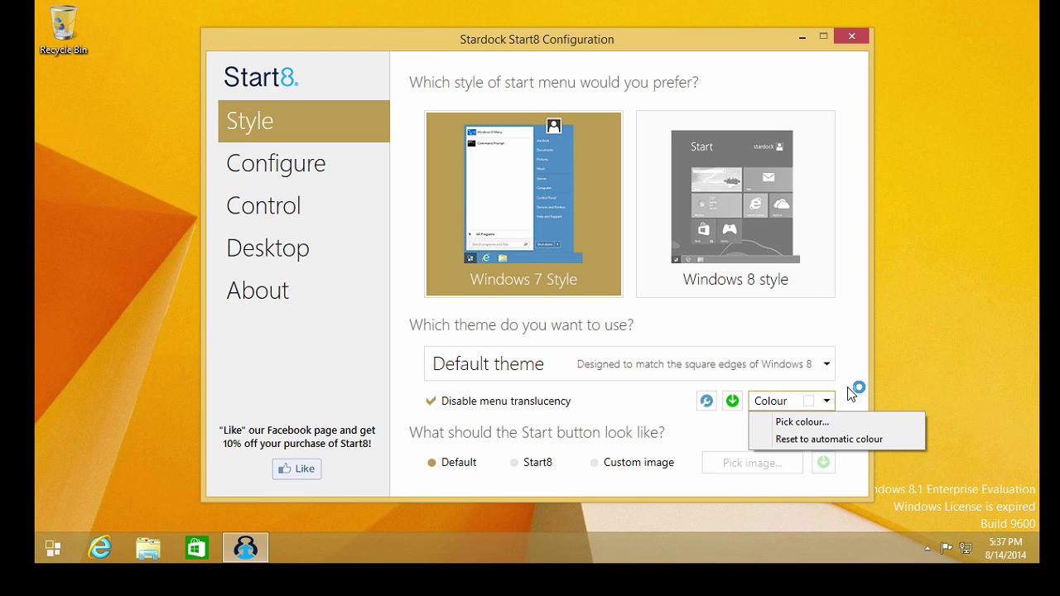
click(856, 393)
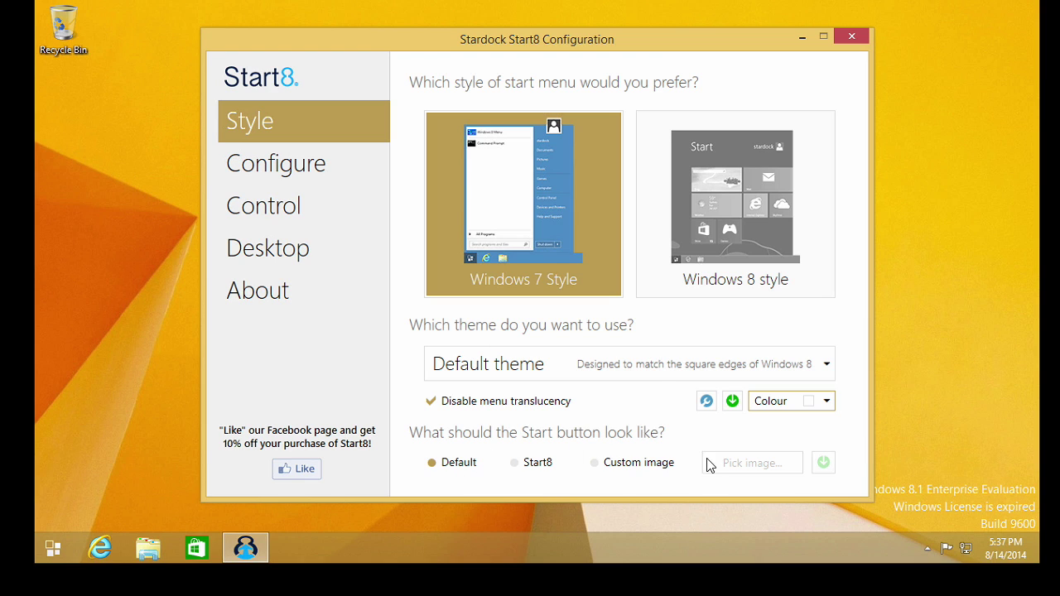
click(297, 163)
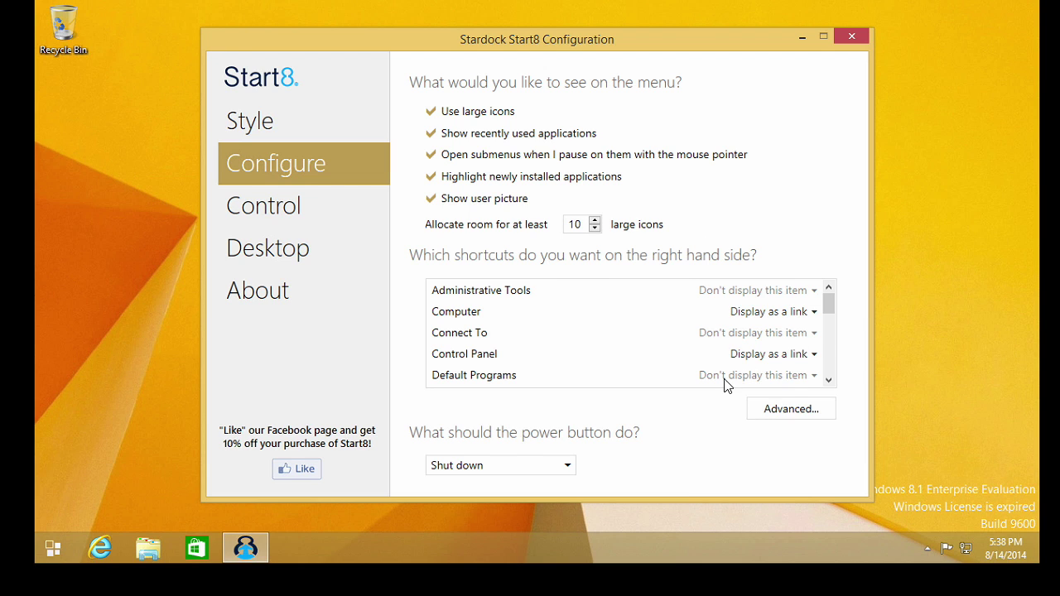
Review the Control, Desktop, Configure and Style pages, then close Start8 Configuration
click(298, 207)
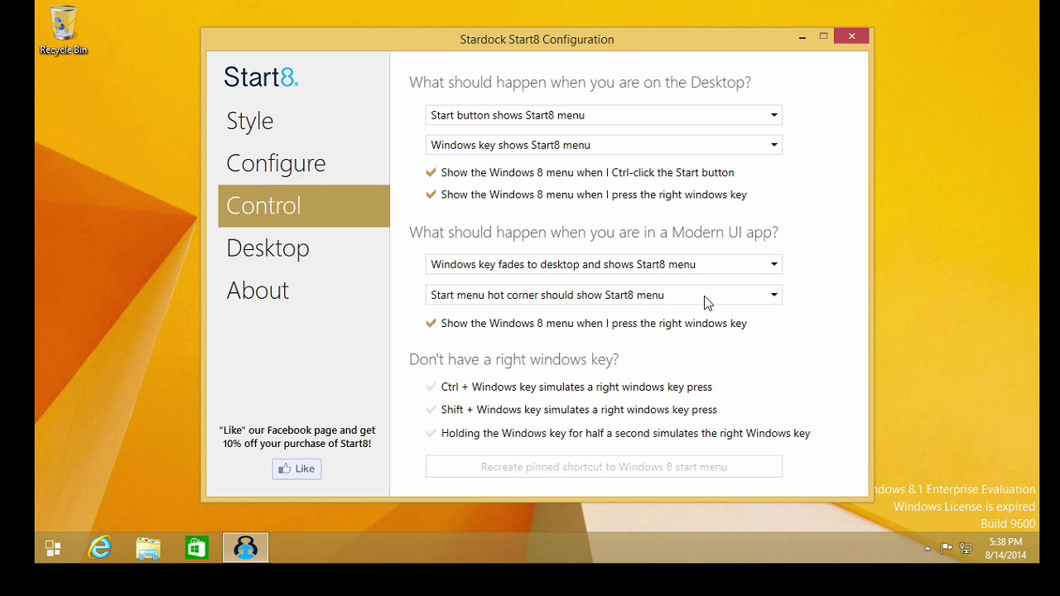
click(306, 247)
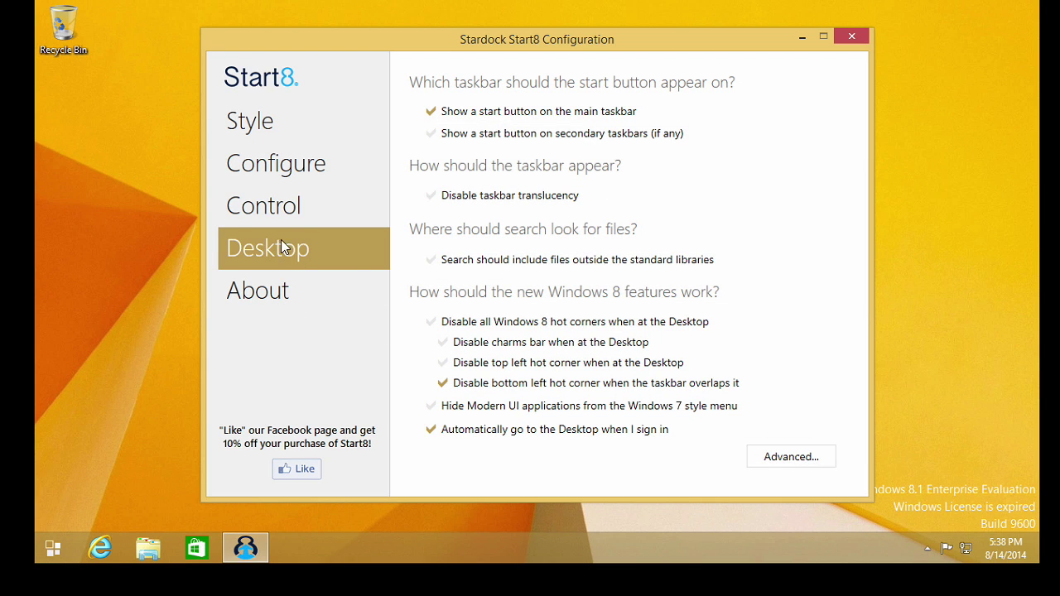
click(279, 208)
click(281, 174)
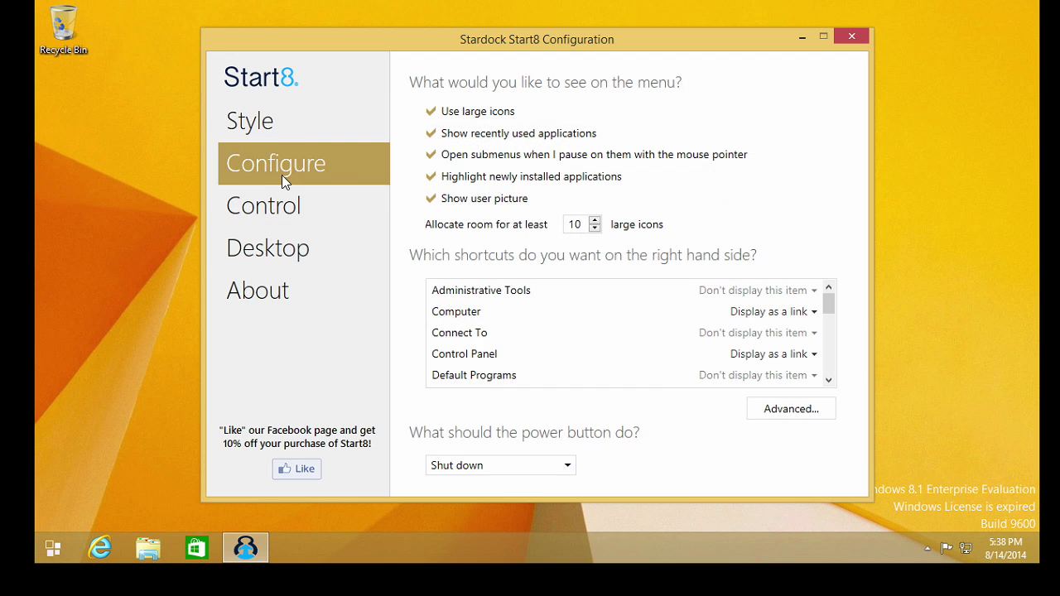
click(273, 132)
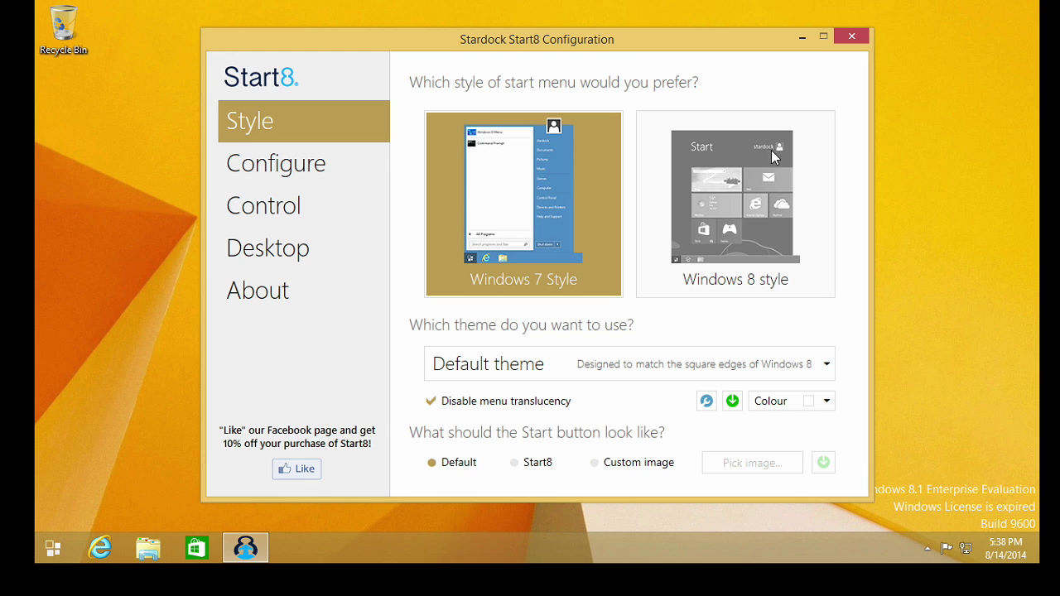
click(851, 37)
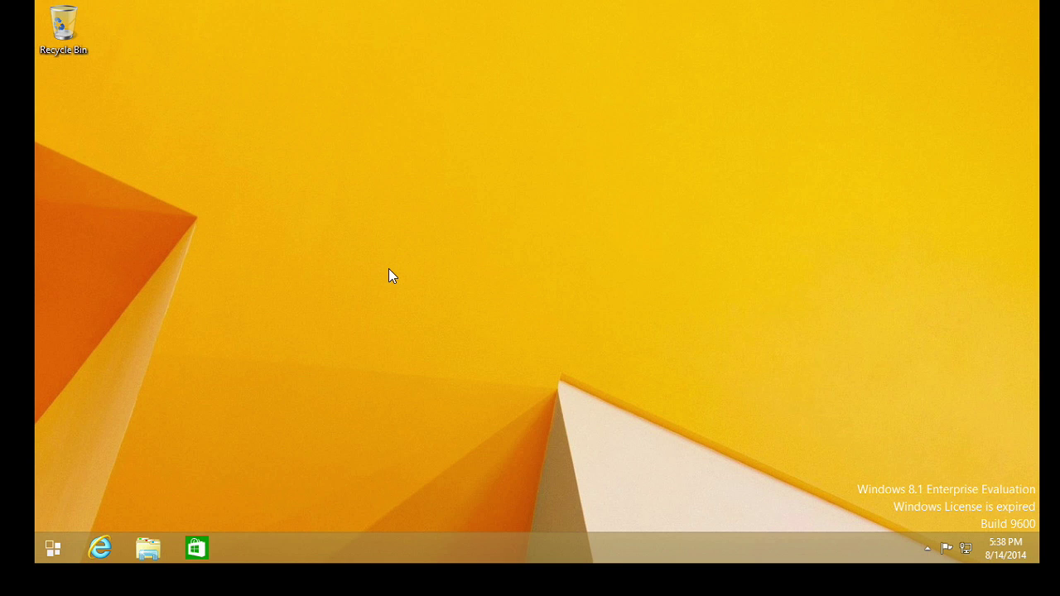
click(54, 549)
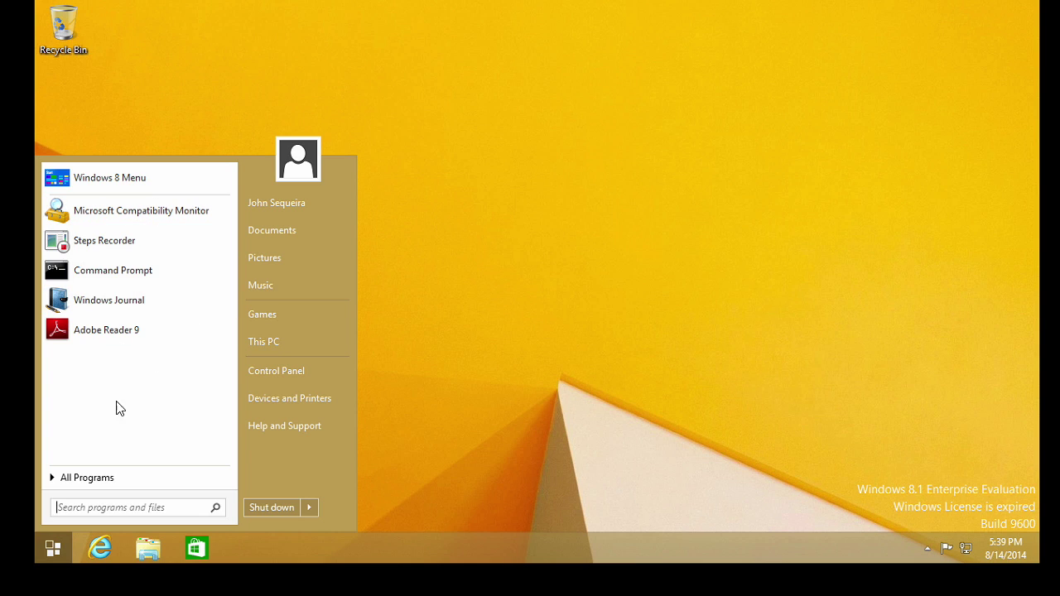
click(93, 478)
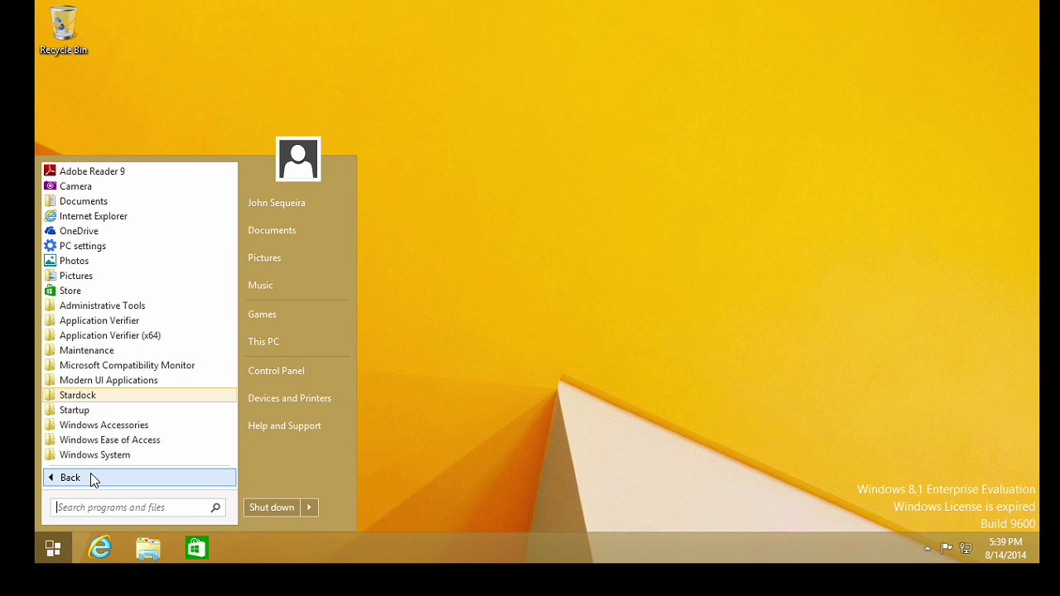
click(142, 308)
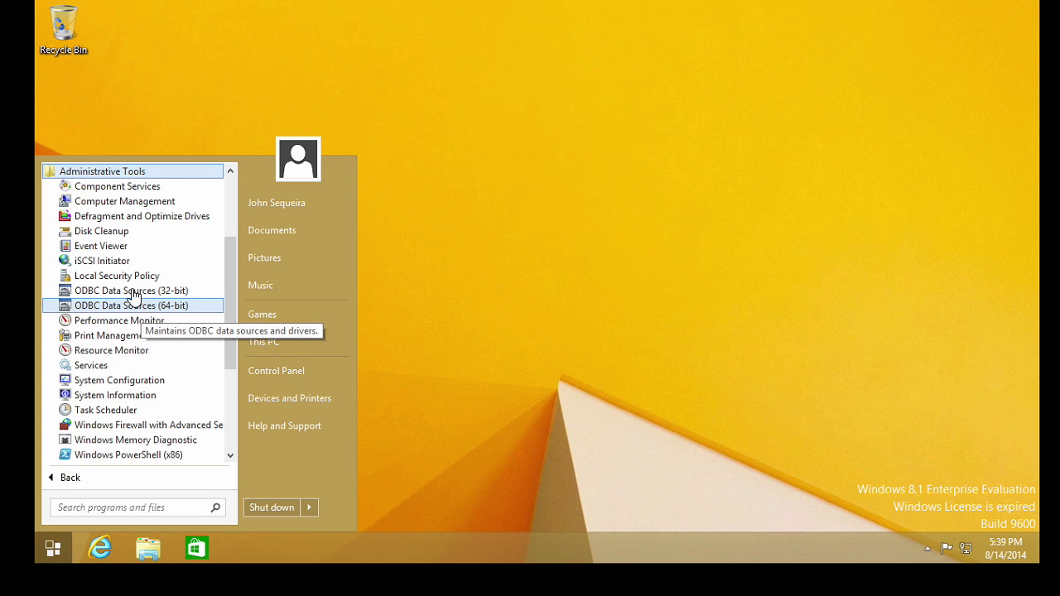
click(126, 174)
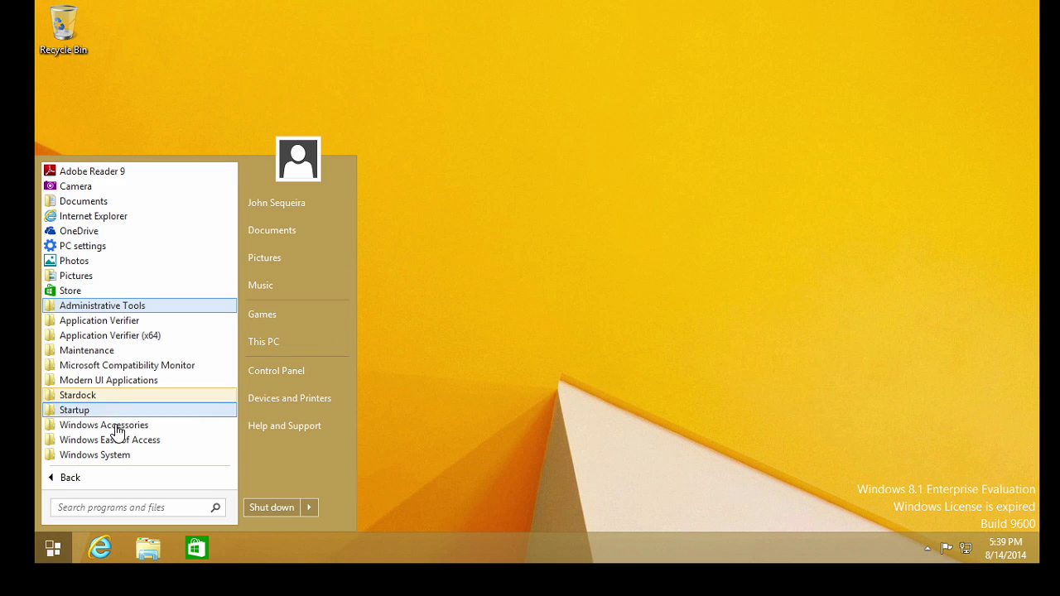
click(82, 411)
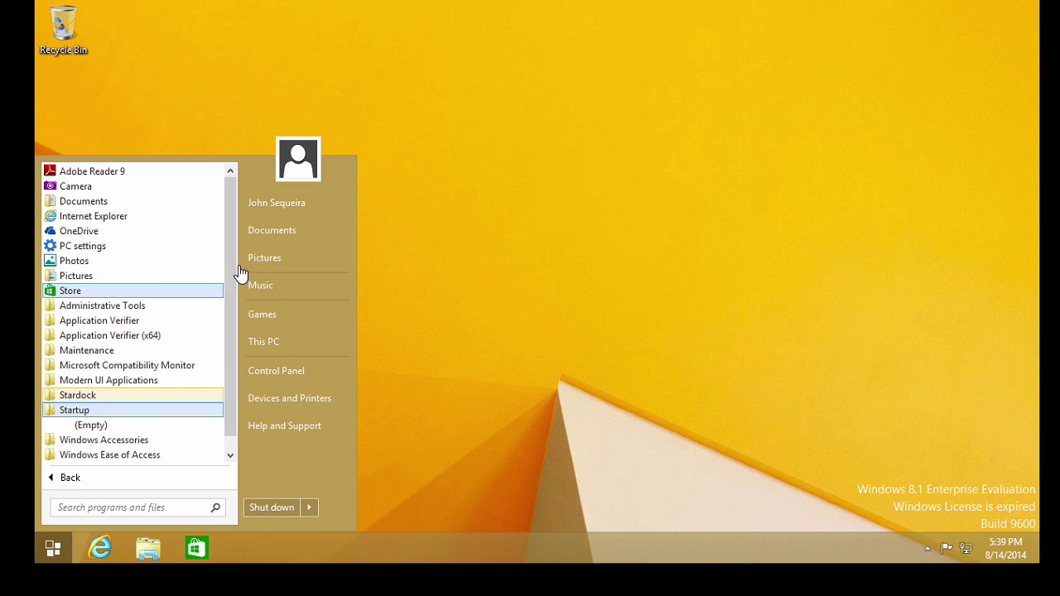
click(581, 280)
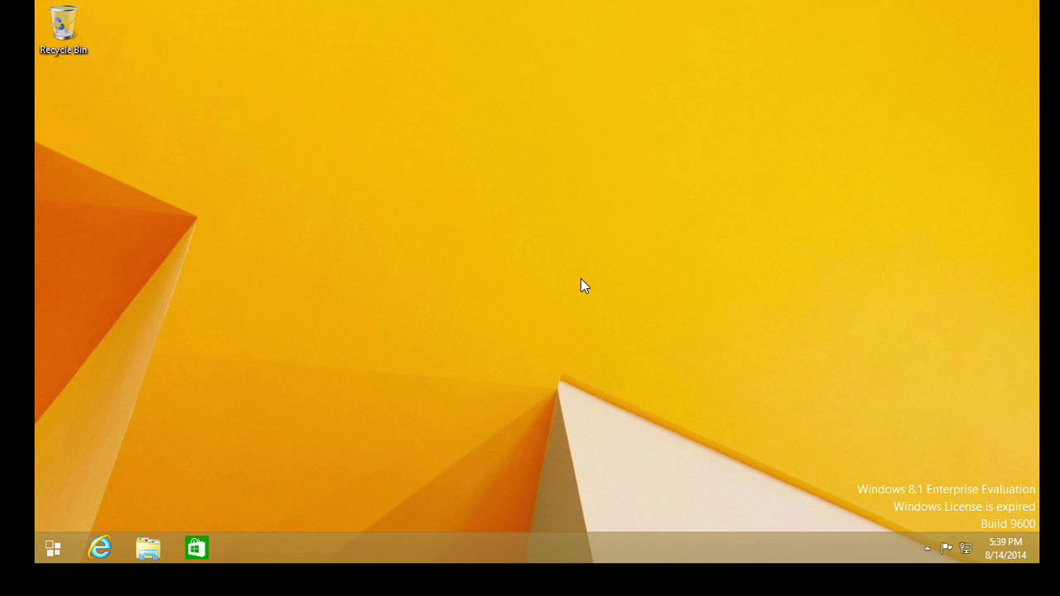
Reopen Start8 Configuration from the Start button's 'Configure Start8...' menu and view its Configure page
right_click(45, 550)
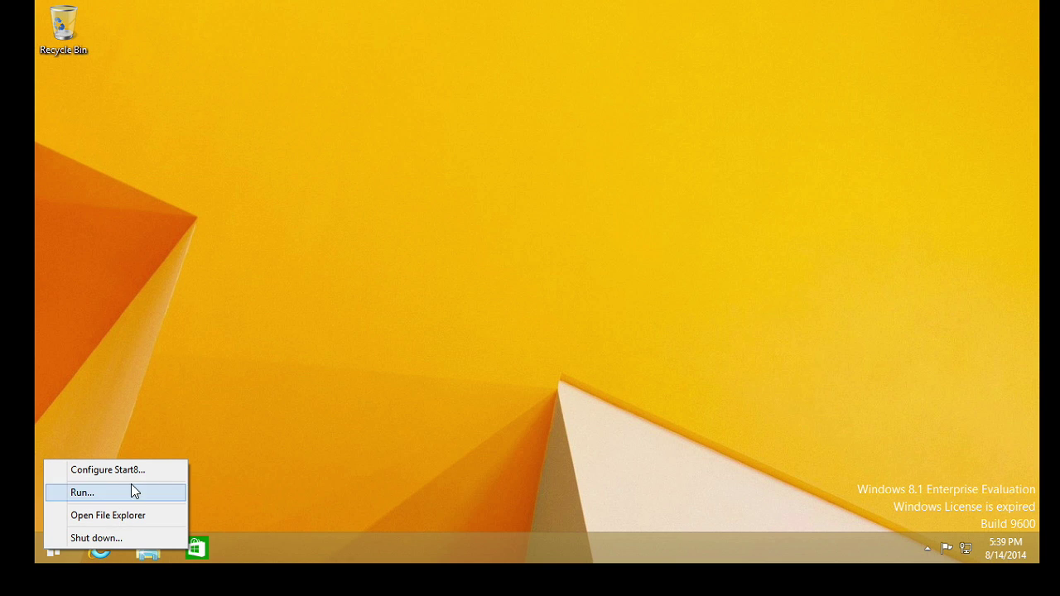
click(107, 470)
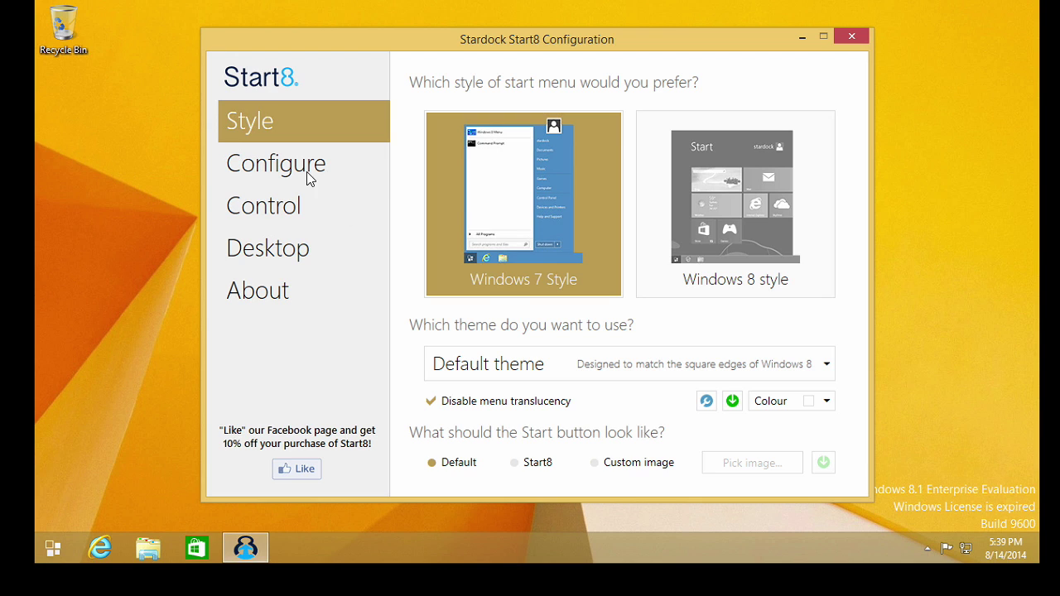
click(307, 178)
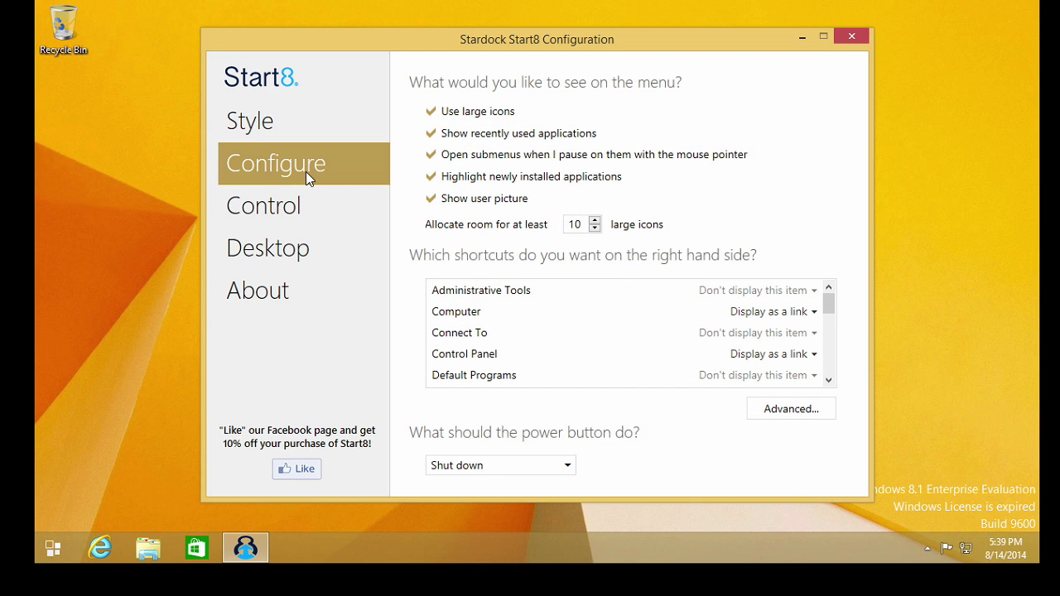